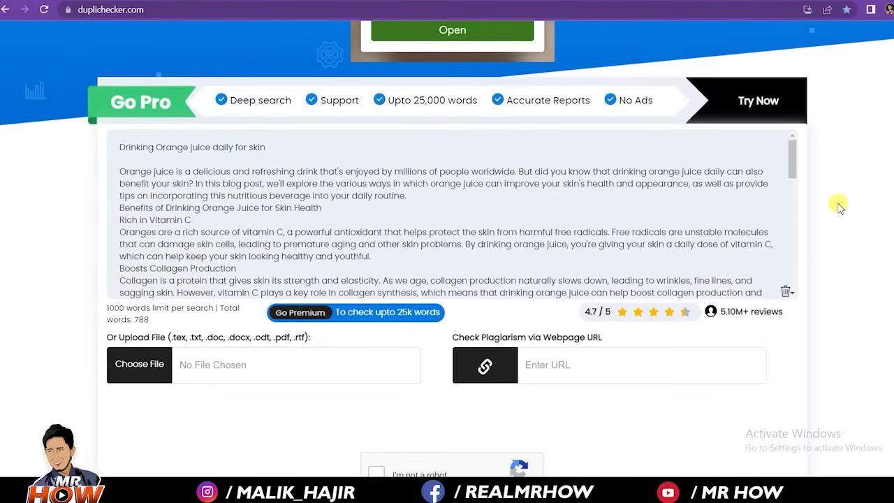
{"action": "left_click_drag", "start_coordinate": [792, 150], "coordinate": [792, 184]}
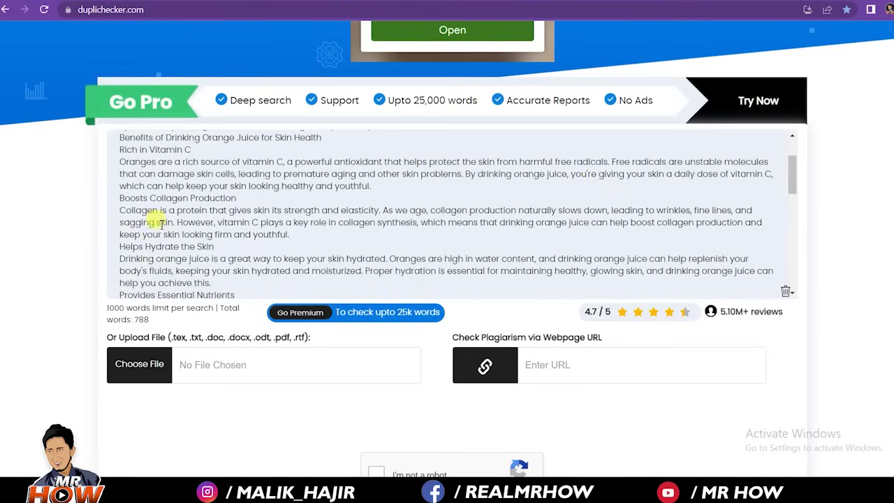
{"action": "left_click_drag", "start_coordinate": [120, 211], "coordinate": [379, 213]}
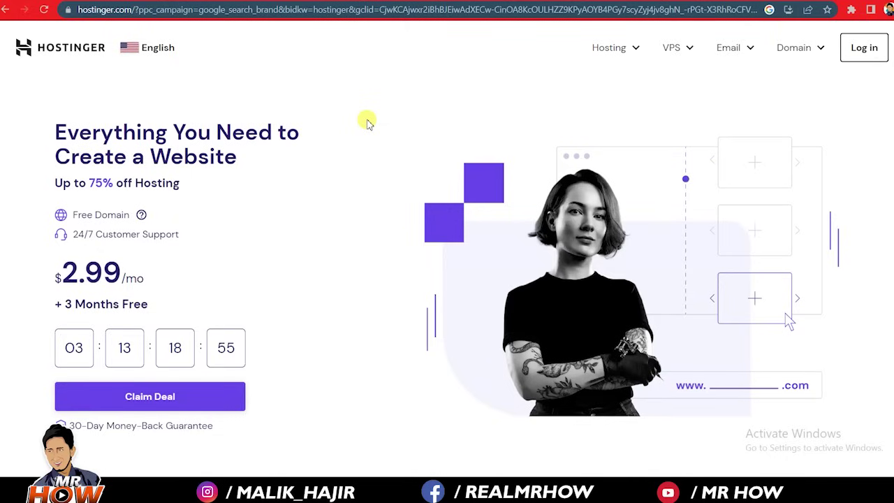
Add the Premium Web Hosting plan at $2.99/mo to the cart and choose the 24-month period
{"action": "left_click", "coordinate": [160, 403]}
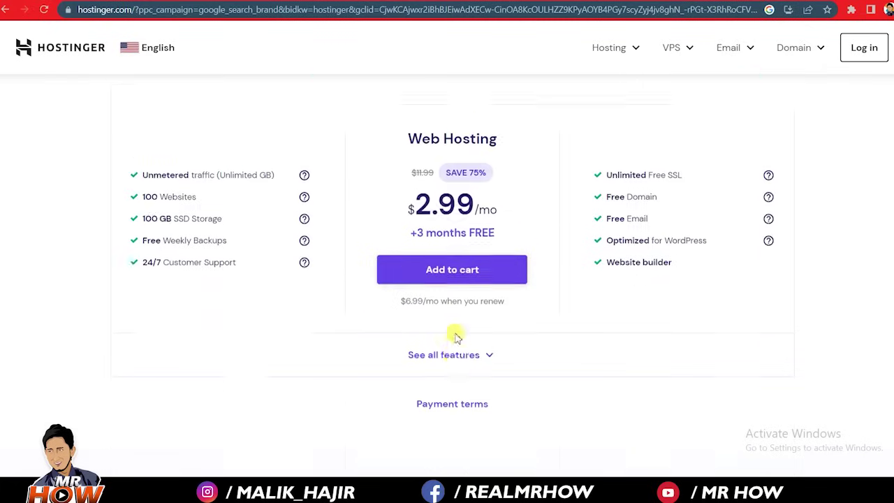
{"action": "left_click", "coordinate": [456, 250]}
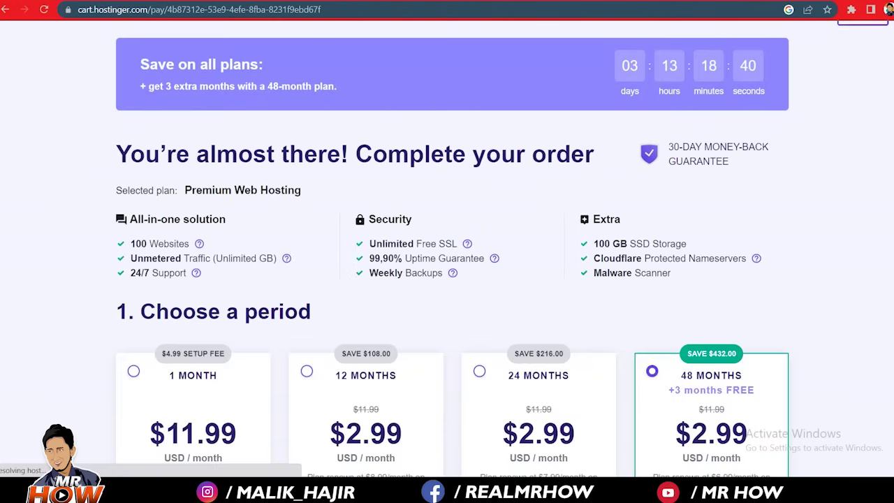
{"action": "left_click_drag", "start_coordinate": [664, 148], "coordinate": [751, 175]}
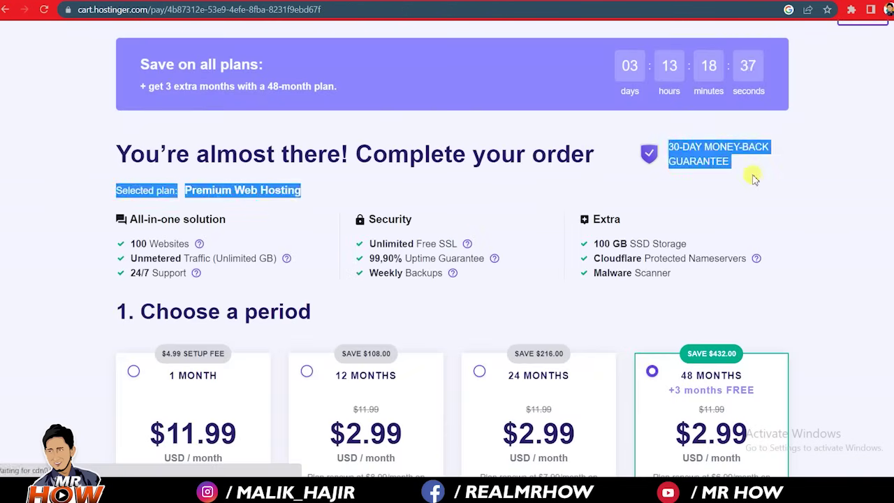
{"action": "left_click", "coordinate": [752, 177]}
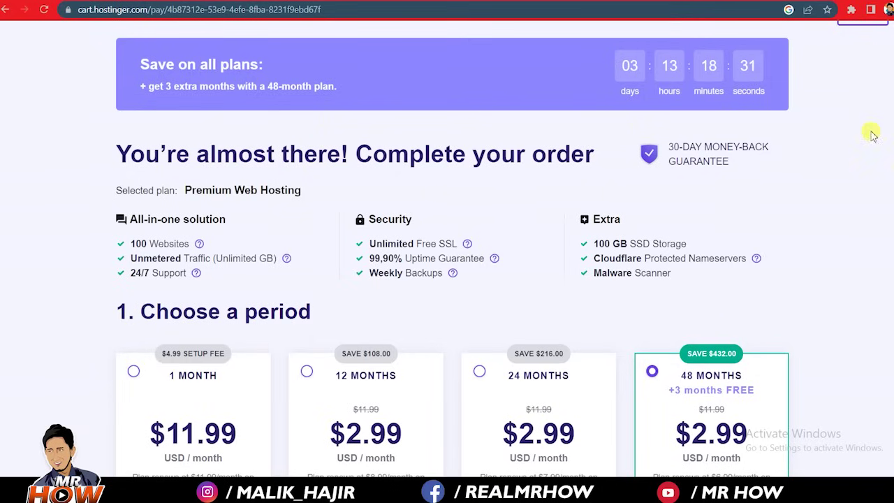
{"action": "scroll", "coordinate": [870, 132], "scroll_direction": "down", "scroll_amount": 3}
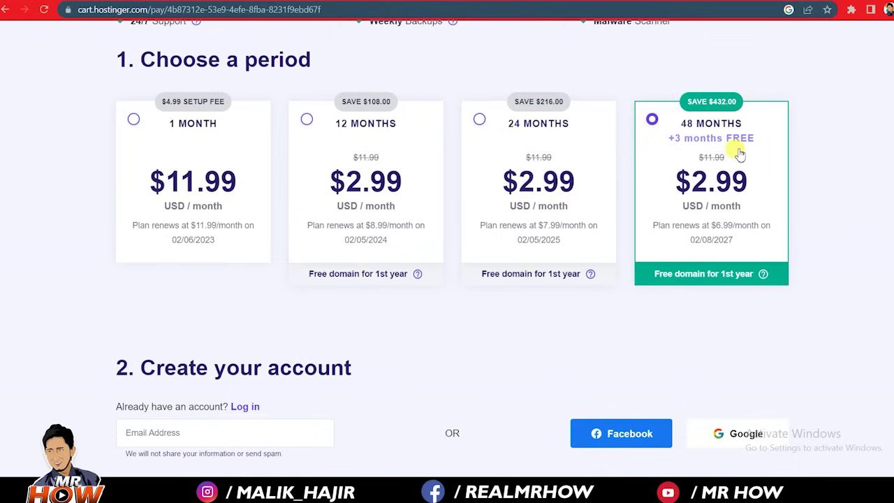
{"action": "left_click", "coordinate": [520, 204]}
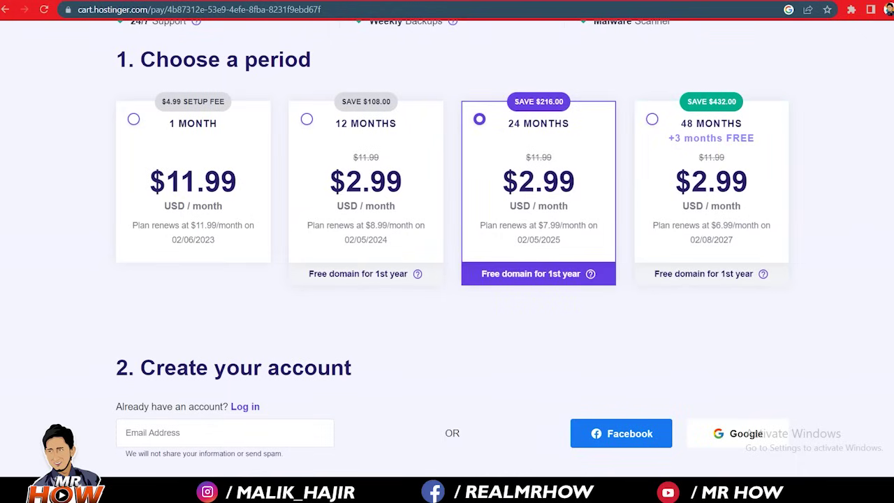
Apply the coupon code MRHOW to the hosting order
{"action": "scroll", "coordinate": [888, 308], "scroll_direction": "down", "scroll_amount": 8}
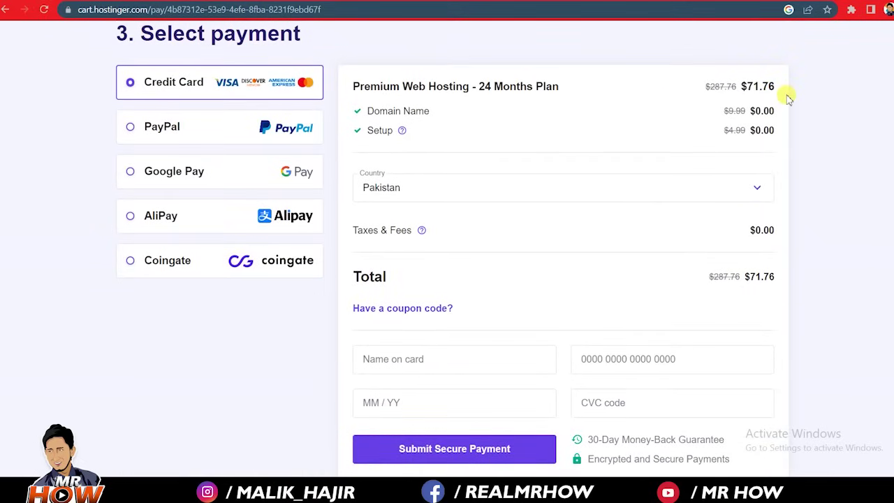
{"action": "left_click", "coordinate": [423, 293]}
{"action": "left_click", "coordinate": [390, 333]}
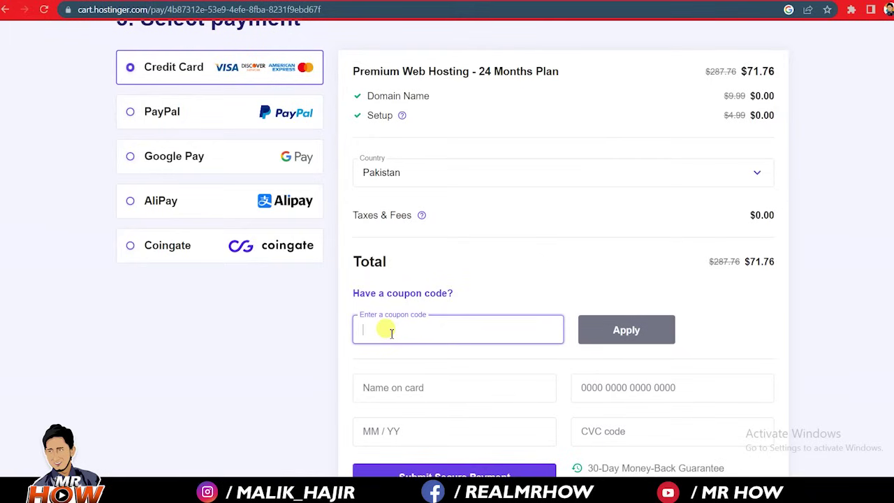
{"action": "type", "text": "MRHOW"}
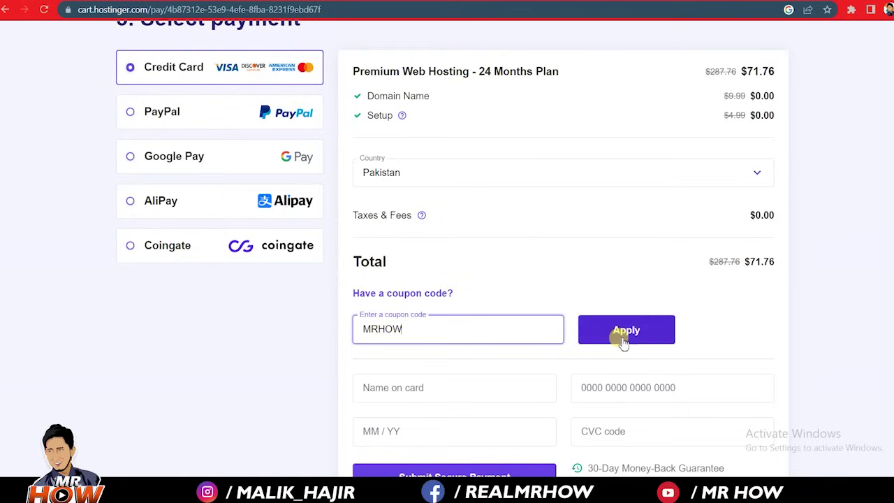
{"action": "left_click", "coordinate": [622, 332]}
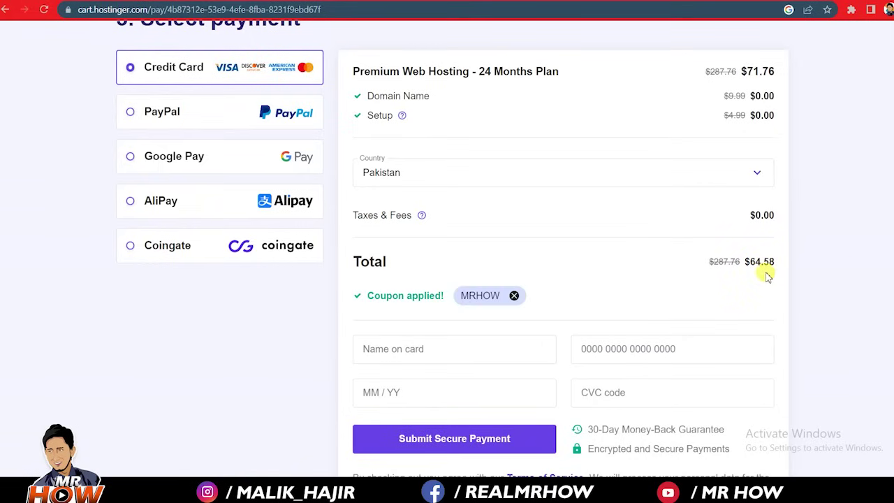
{"action": "scroll", "coordinate": [447, 279], "scroll_direction": "down", "scroll_amount": 2}
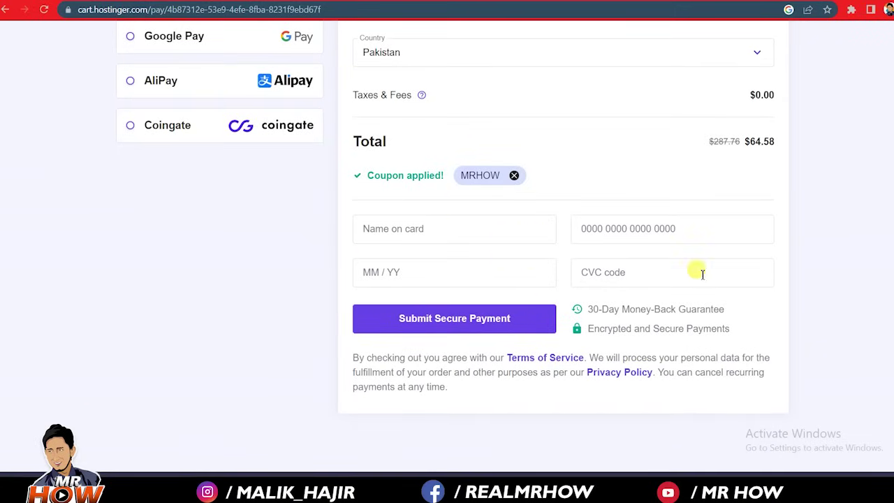
{"action": "scroll", "coordinate": [447, 251], "scroll_direction": "up", "scroll_amount": 6}
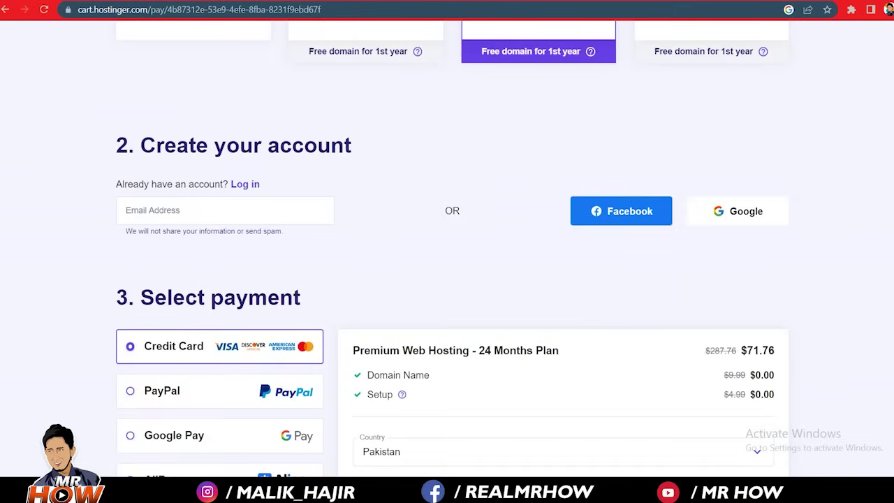
{"action": "scroll", "coordinate": [447, 251], "scroll_direction": "down", "scroll_amount": 6}
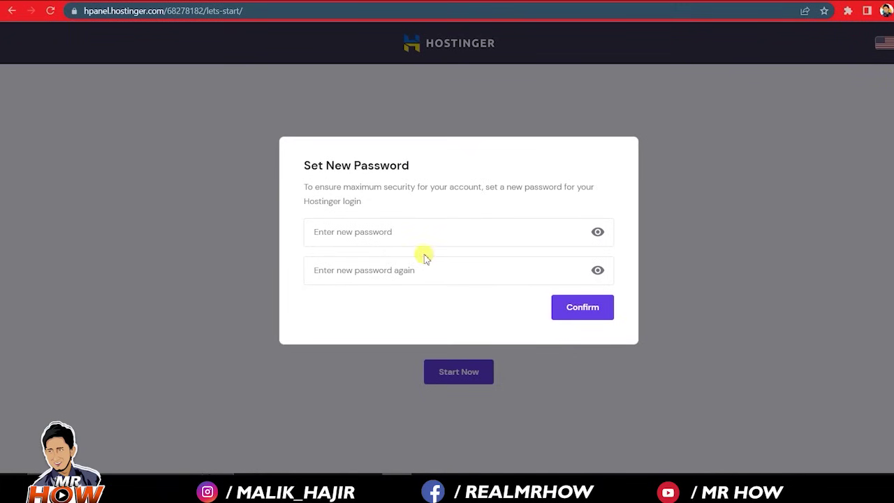
Set a new password for the Hostinger login and decline saving it in the browser
{"action": "left_click", "coordinate": [358, 240]}
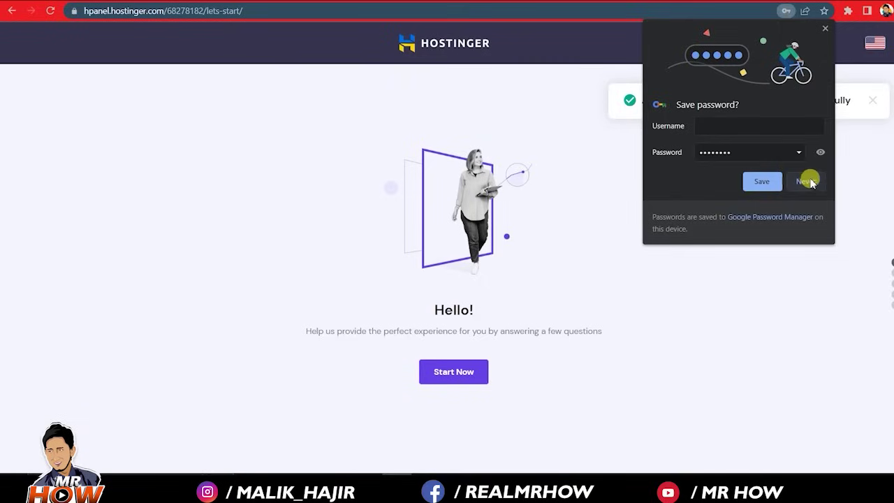
{"action": "left_click", "coordinate": [808, 181]}
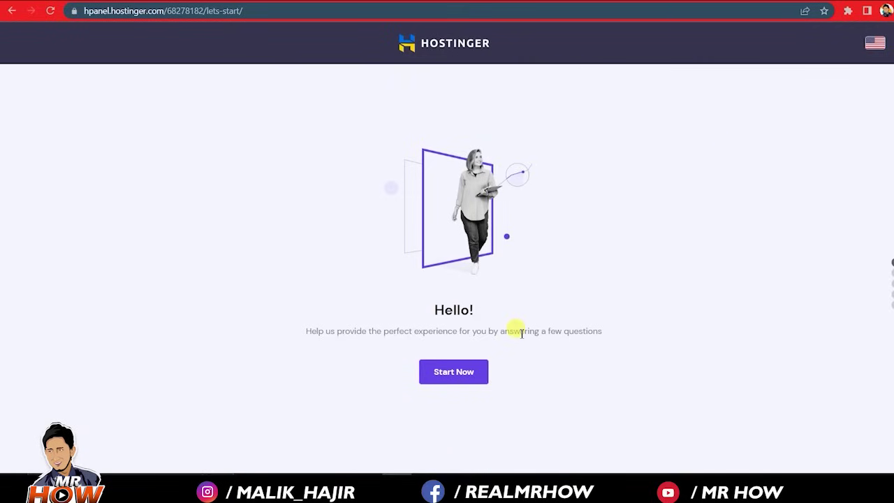
Answer the setup survey: website for myself, building it myself, type Blog, and no help needed
{"action": "left_click", "coordinate": [470, 381]}
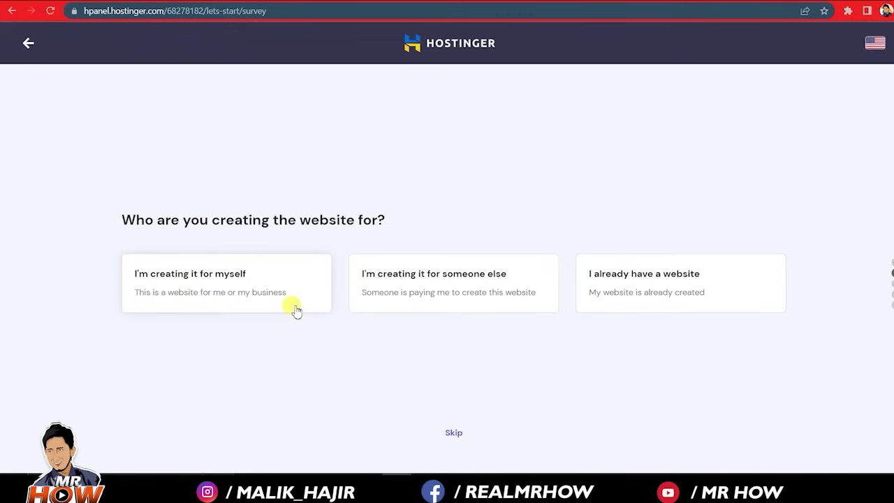
{"action": "left_click", "coordinate": [226, 300]}
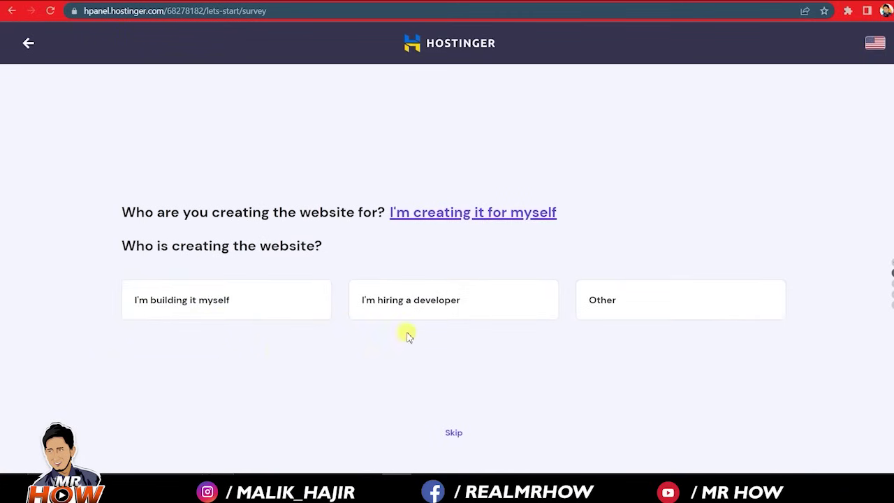
{"action": "left_click", "coordinate": [210, 305]}
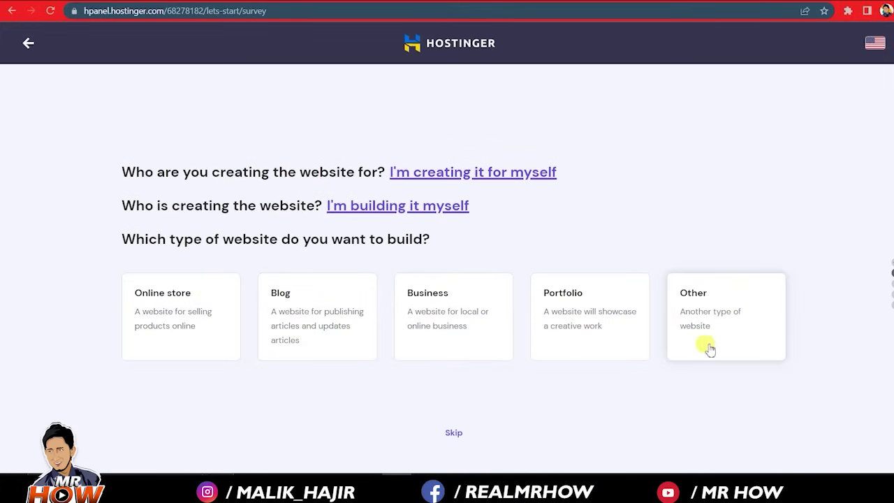
{"action": "left_click", "coordinate": [316, 341]}
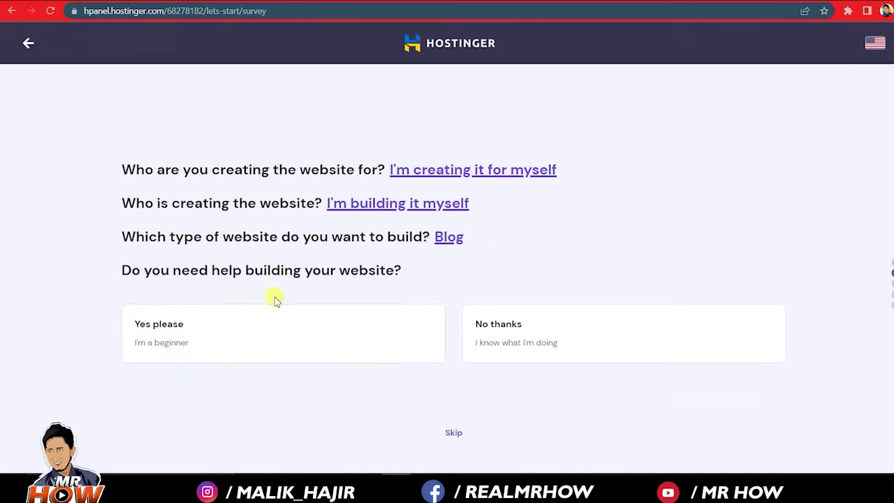
{"action": "left_click", "coordinate": [549, 340]}
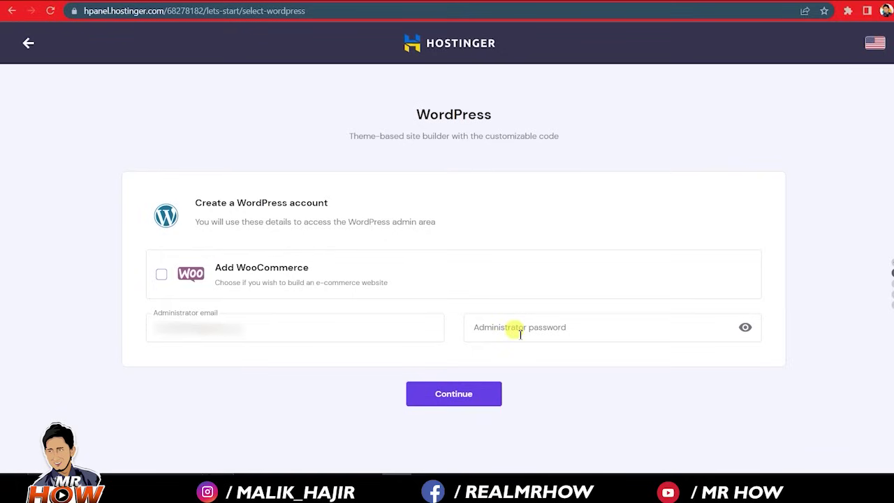
Create the WordPress account with an administrator password and without WooCommerce, skipping the template choice
{"action": "left_click", "coordinate": [463, 394]}
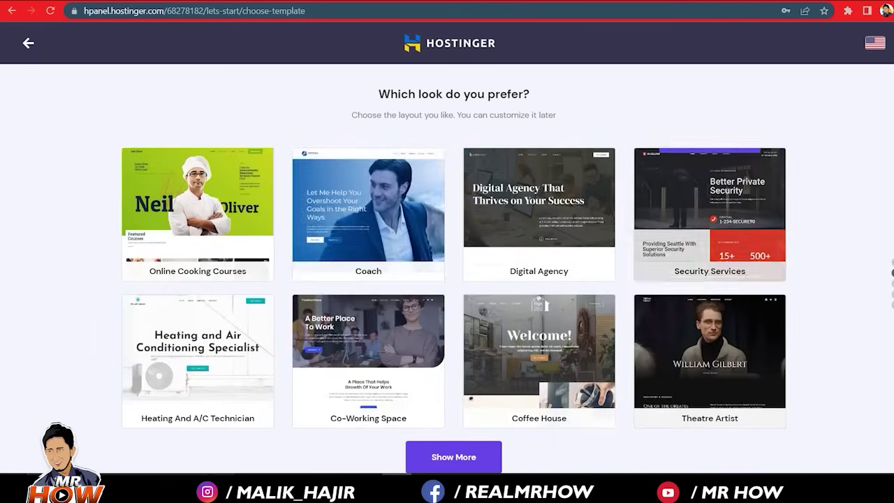
{"action": "scroll", "coordinate": [454, 279], "scroll_direction": "down", "scroll_amount": 2}
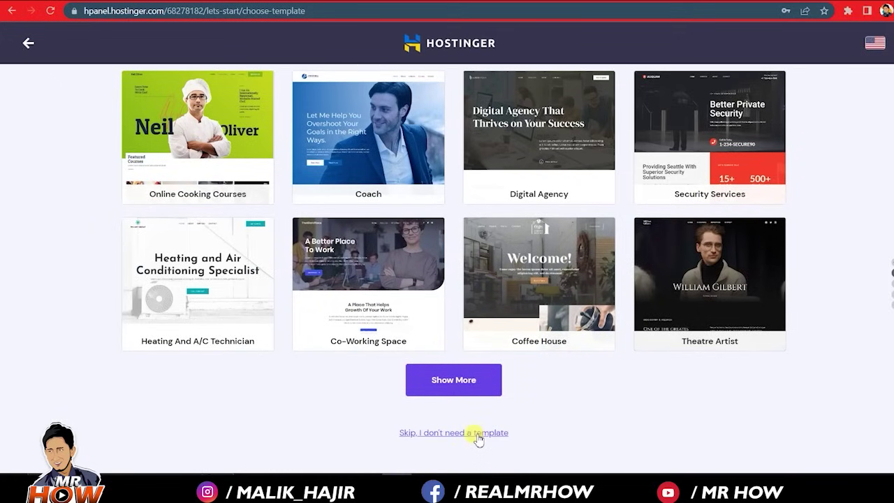
{"action": "left_click", "coordinate": [443, 434]}
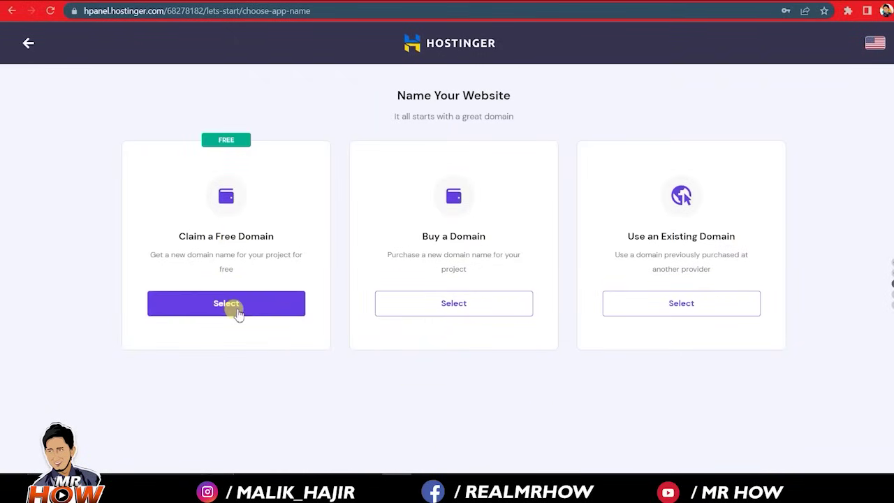
Choose the free domain offer and search for the desired domain name with the .com extension
{"action": "scroll", "coordinate": [314, 303], "scroll_direction": "up", "scroll_amount": 1}
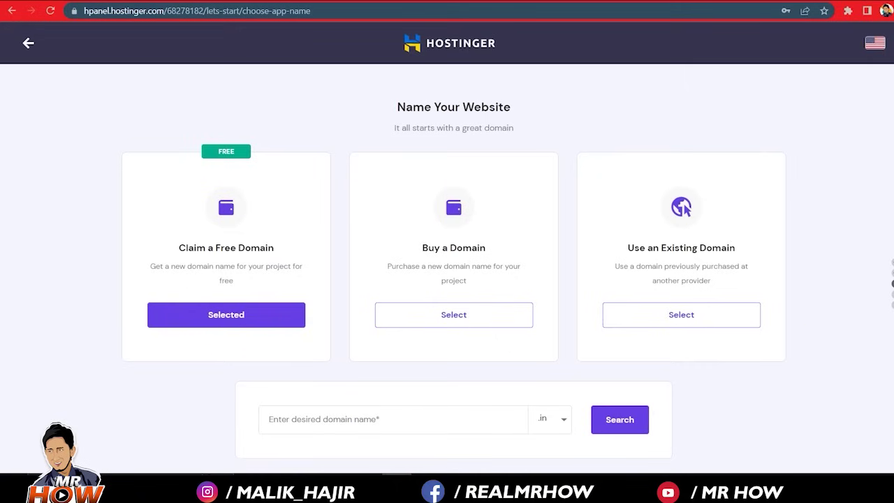
{"action": "scroll", "coordinate": [454, 260], "scroll_direction": "down", "scroll_amount": 1}
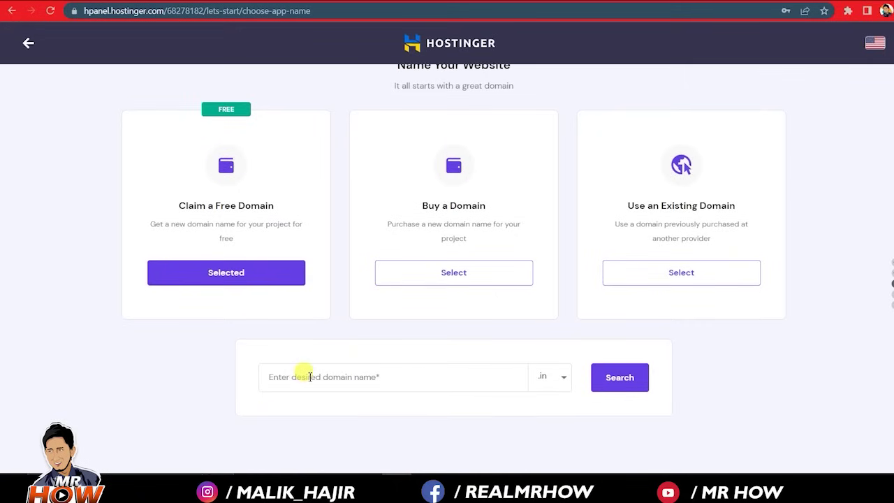
{"action": "left_click", "coordinate": [555, 377]}
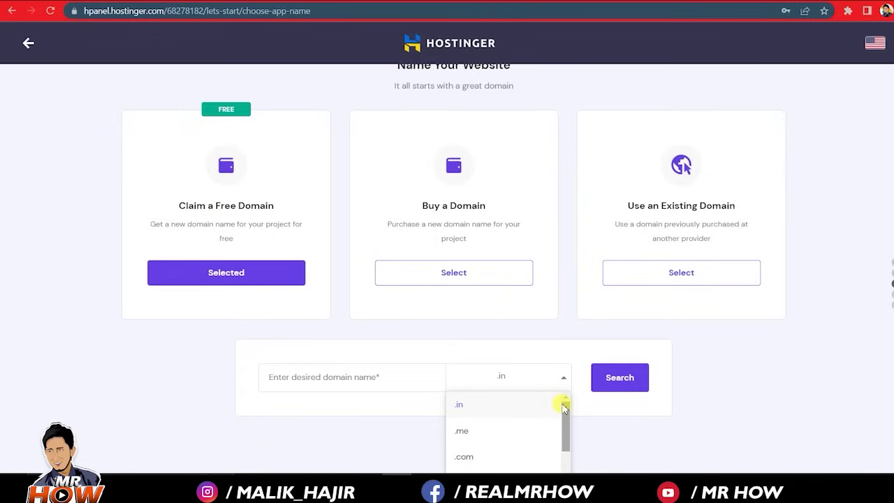
{"action": "type", "text": "c"}
{"action": "left_click", "coordinate": [502, 407]}
{"action": "left_click", "coordinate": [619, 381]}
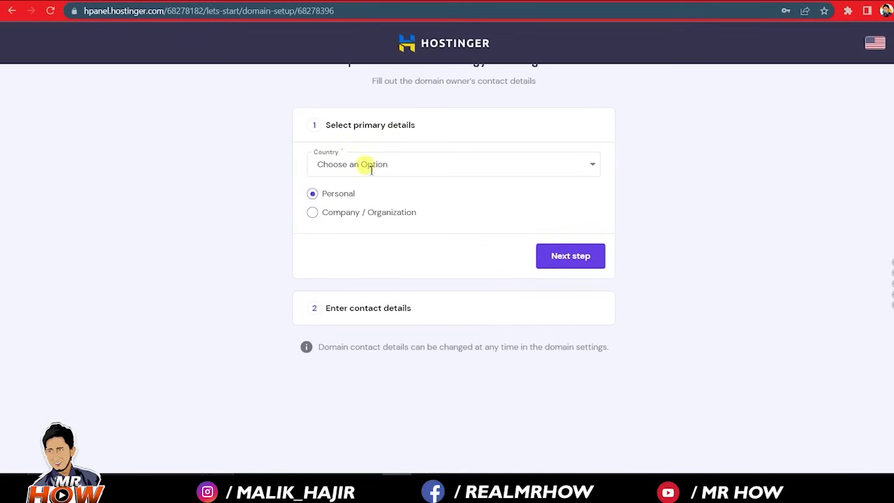
Set the domain owner's country to Pakistan, keep the registration type Personal, and continue to the contact details
{"action": "left_click", "coordinate": [385, 166]}
{"action": "type", "text": "paki"}
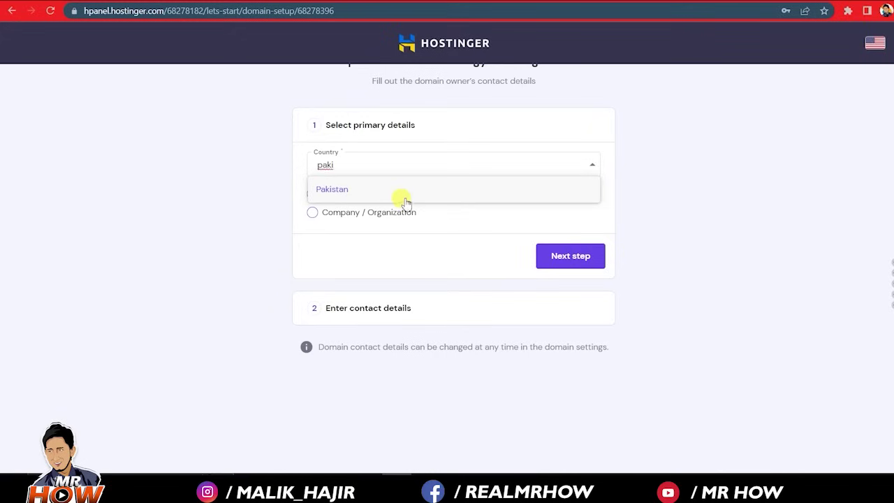
{"action": "left_click", "coordinate": [401, 197]}
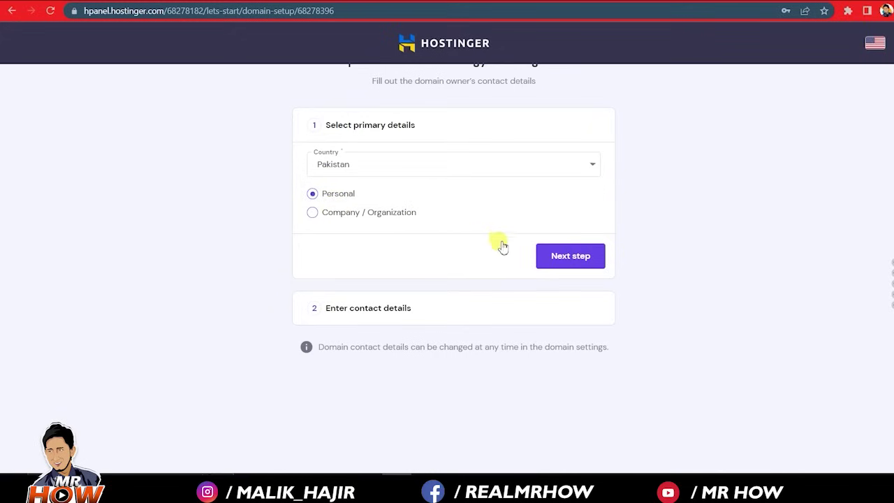
{"action": "left_click", "coordinate": [552, 258]}
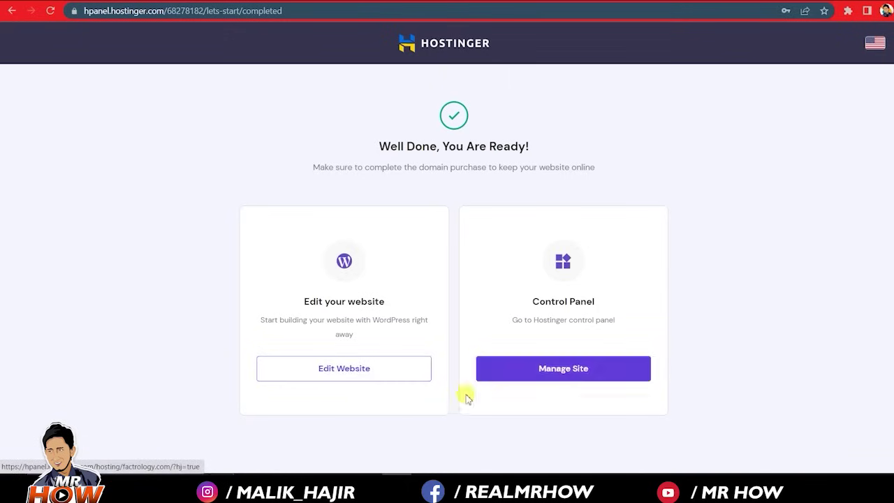
Open the new website for editing in WordPress and dismiss the block editor's welcome guide
{"action": "left_click", "coordinate": [422, 372]}
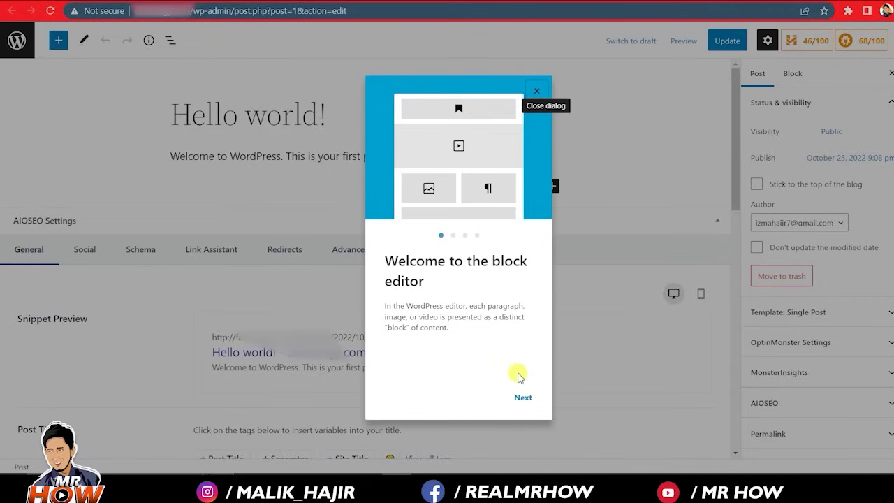
{"action": "left_click", "coordinate": [518, 398]}
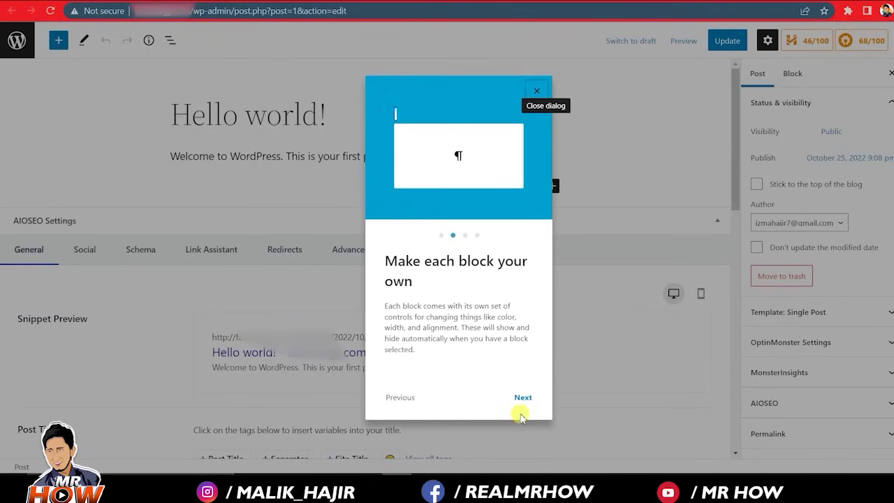
{"action": "left_click_drag", "start_coordinate": [519, 410], "coordinate": [684, 45]}
{"action": "left_click", "coordinate": [890, 41]}
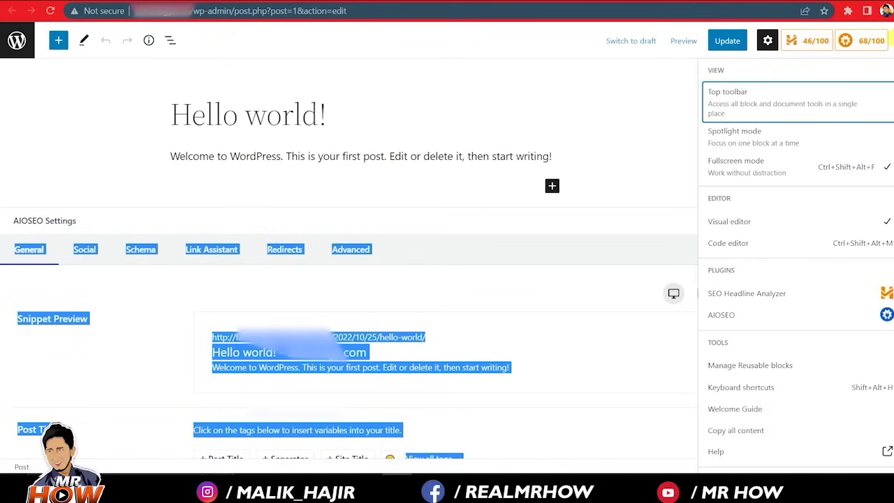
Leave the "Hello world!" post editor and go to the list of all posts
{"action": "key", "text": "Escape"}
{"action": "left_click", "coordinate": [16, 41]}
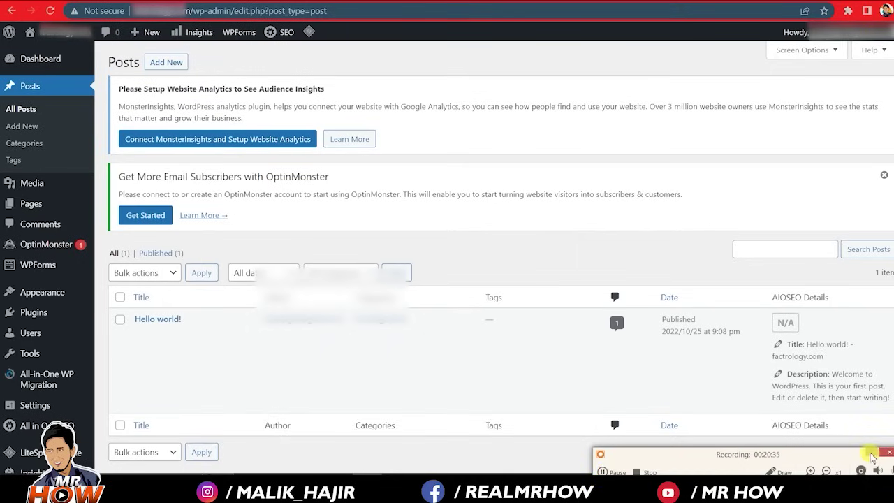
{"action": "left_click", "coordinate": [871, 453]}
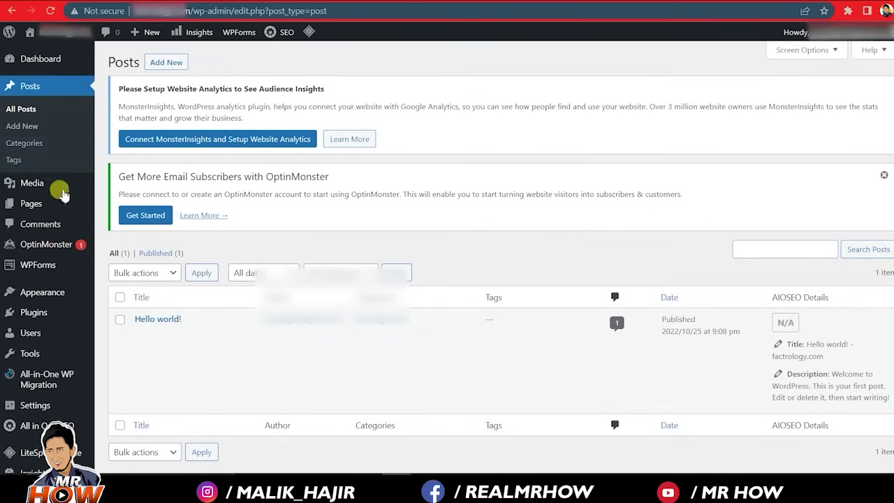
Visit the live site's homepage to examine its default design, and return to the posts list
{"action": "scroll", "coordinate": [447, 279], "scroll_direction": "down", "scroll_amount": 1}
{"action": "left_click", "coordinate": [237, 294]}
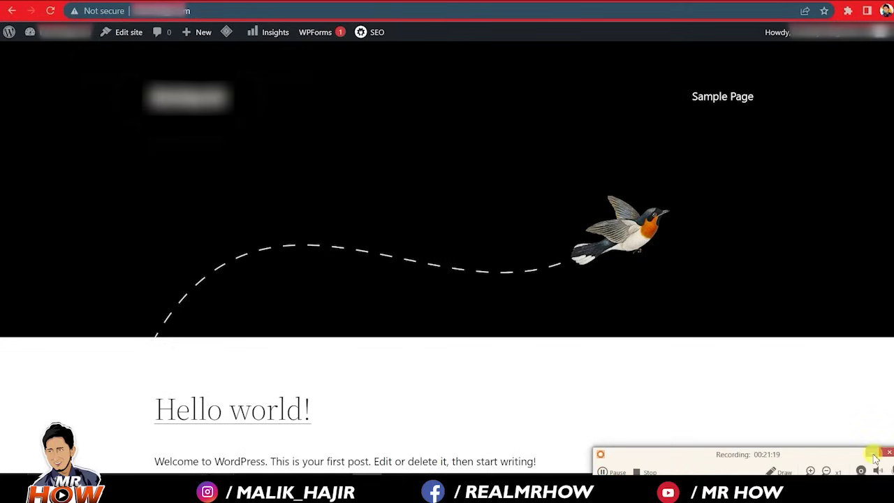
{"action": "left_click", "coordinate": [873, 454]}
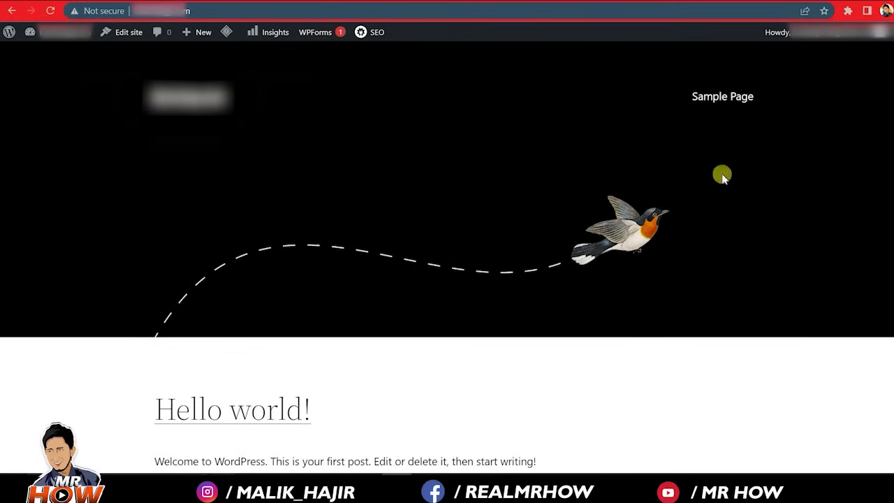
{"action": "scroll", "coordinate": [822, 28], "scroll_direction": "down", "scroll_amount": 1}
{"action": "scroll", "coordinate": [822, 28], "scroll_direction": "up", "scroll_amount": 1}
{"action": "scroll", "coordinate": [803, 28], "scroll_direction": "down", "scroll_amount": 3}
{"action": "scroll", "coordinate": [785, 27], "scroll_direction": "up", "scroll_amount": 3}
{"action": "key", "text": "alt+Left"}
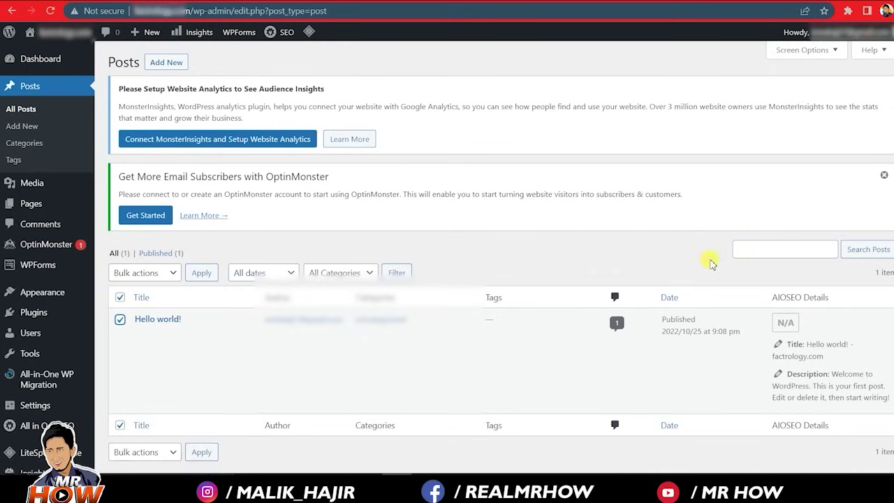
Move the "Hello world!" post to the trash with a bulk action
{"action": "left_click", "coordinate": [161, 273]}
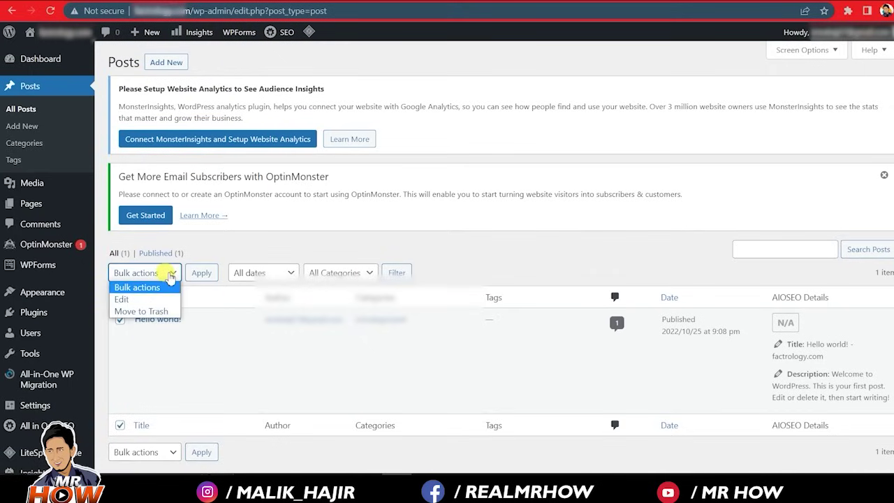
{"action": "left_click", "coordinate": [148, 312]}
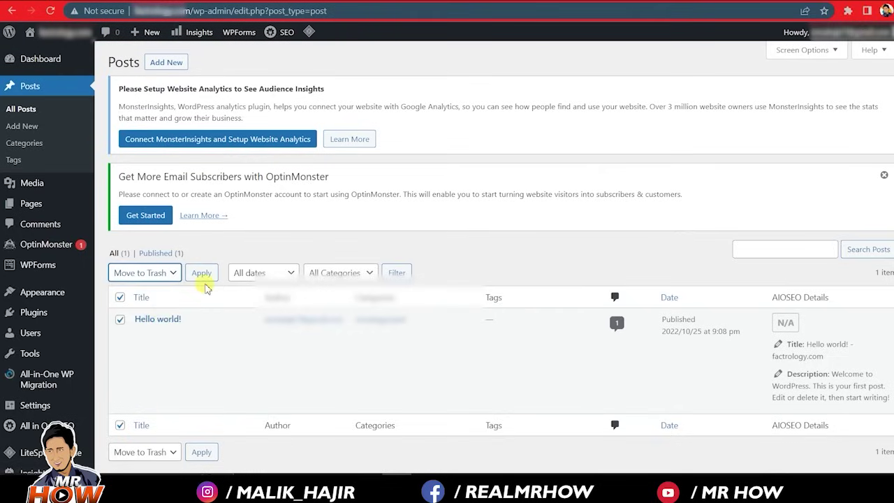
{"action": "left_click", "coordinate": [201, 274]}
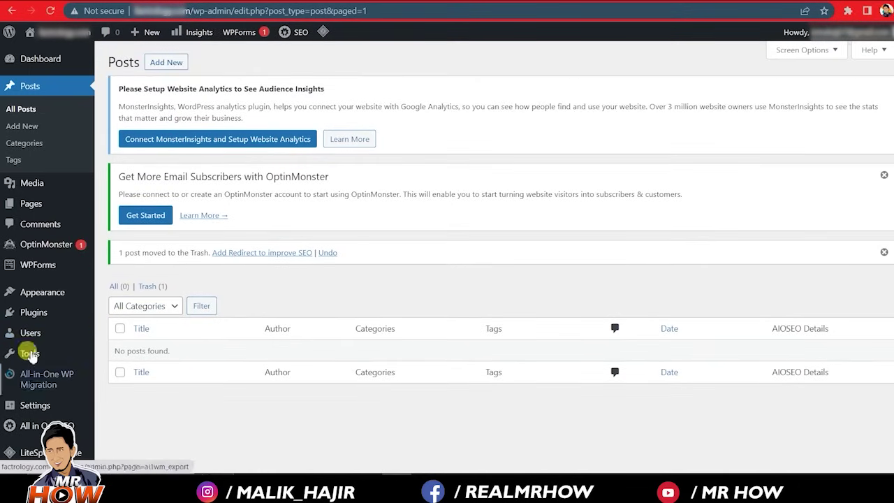
Go to the installed themes and open the catalogue for adding a new theme
{"action": "mouse_move", "coordinate": [37, 315]}
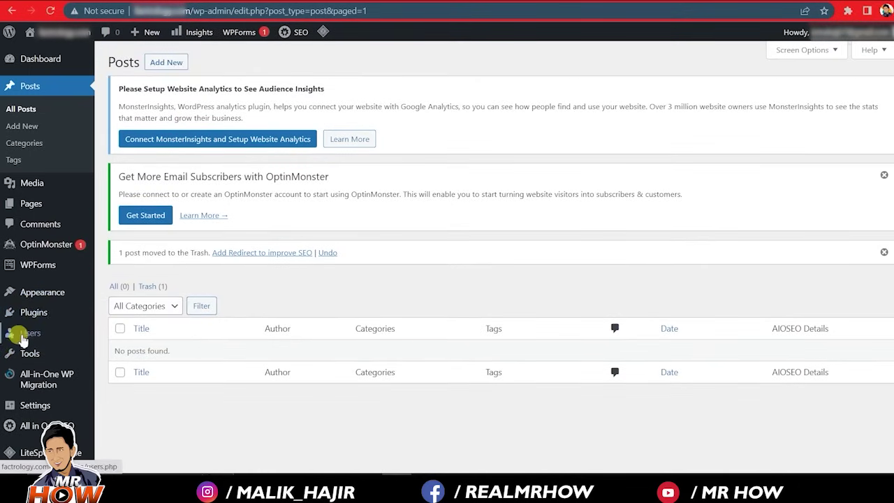
{"action": "mouse_move", "coordinate": [47, 298]}
{"action": "left_click", "coordinate": [119, 296]}
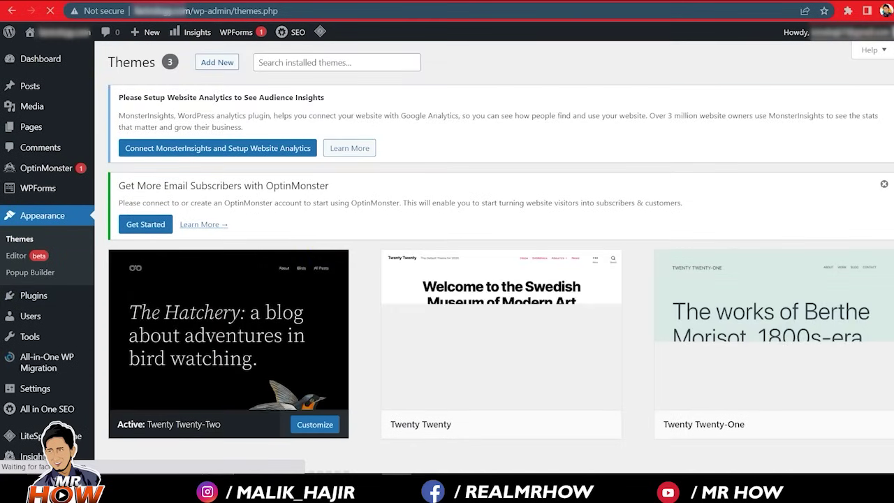
{"action": "scroll", "coordinate": [890, 202], "scroll_direction": "down", "scroll_amount": 2}
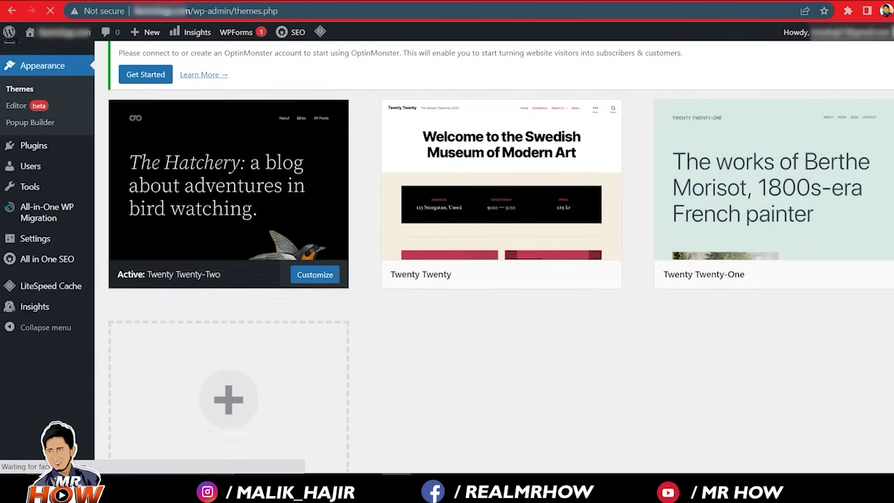
{"action": "scroll", "coordinate": [890, 202], "scroll_direction": "up", "scroll_amount": 1}
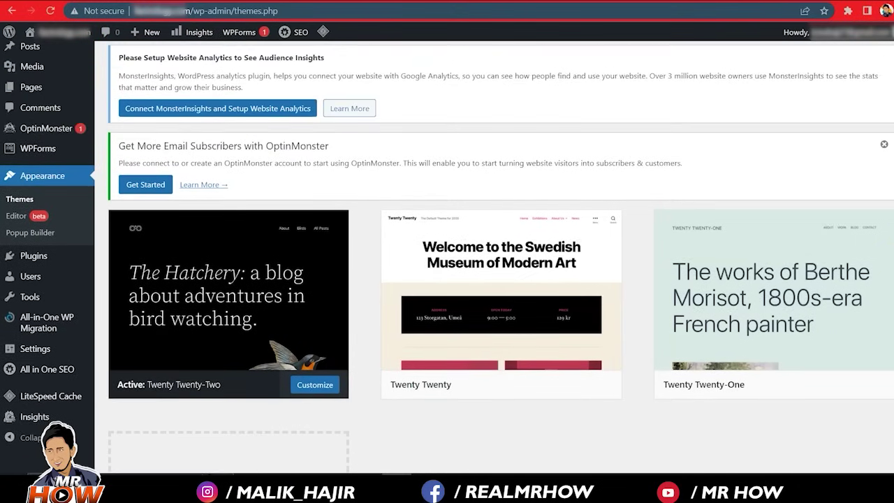
{"action": "scroll", "coordinate": [501, 419], "scroll_direction": "down", "scroll_amount": 2}
{"action": "left_click", "coordinate": [232, 377]}
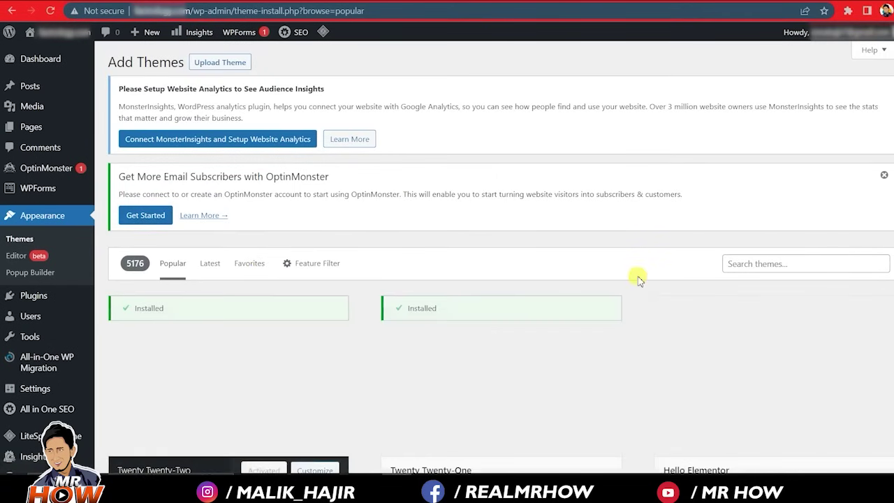
Search the theme catalogue for "gene", and install and activate the GeneratePress theme
{"action": "left_click", "coordinate": [774, 264]}
{"action": "type", "text": "gene"}
{"action": "scroll", "coordinate": [773, 268], "scroll_direction": "down", "scroll_amount": 5}
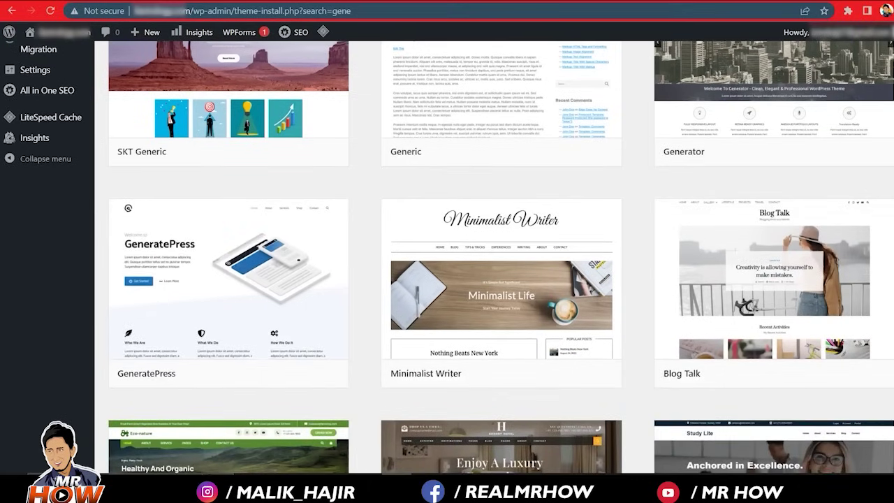
{"action": "left_click", "coordinate": [276, 379]}
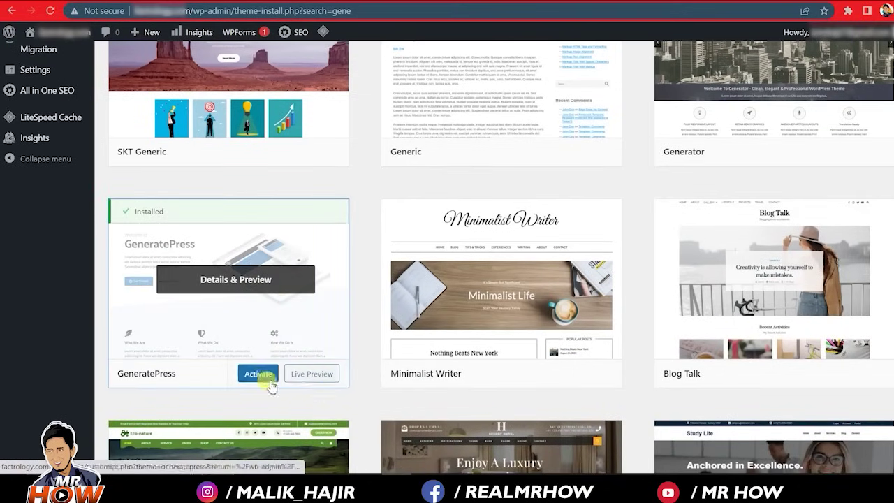
{"action": "left_click", "coordinate": [255, 373]}
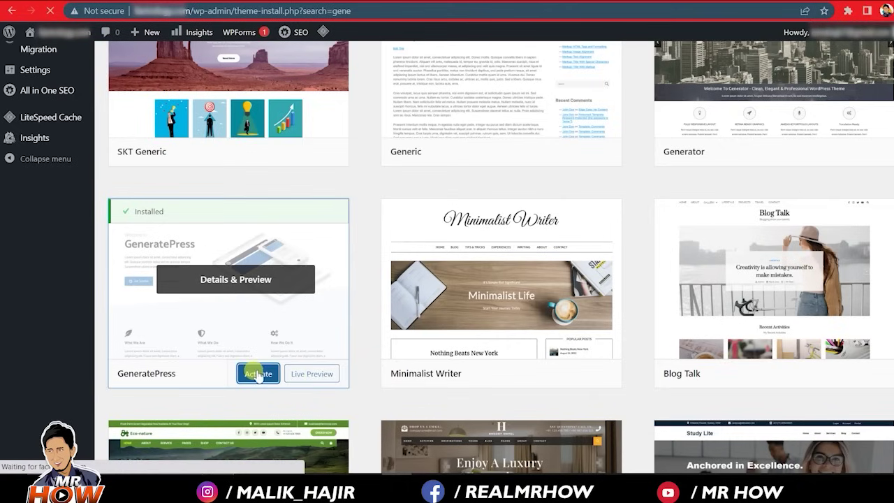
In the theme customizer's Site Identity settings, set the tagline to "Just Facts" and stop hiding it
{"action": "scroll", "coordinate": [260, 276], "scroll_direction": "up", "scroll_amount": 6}
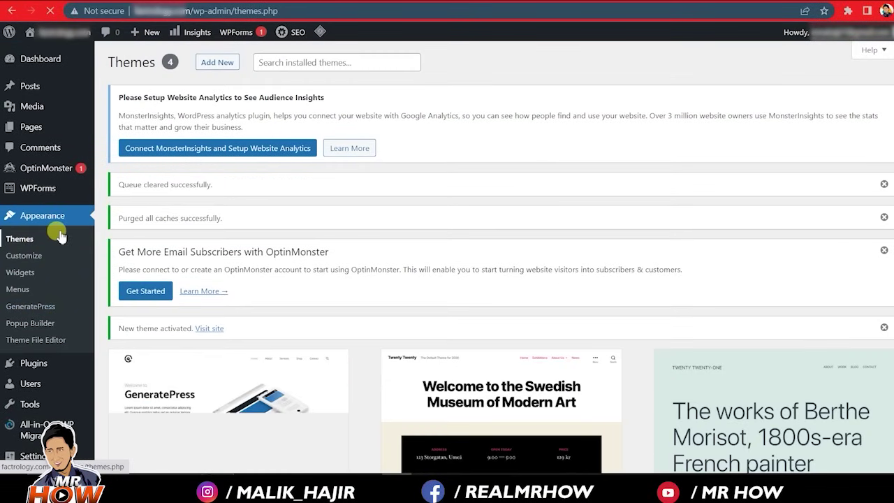
{"action": "left_click", "coordinate": [28, 260]}
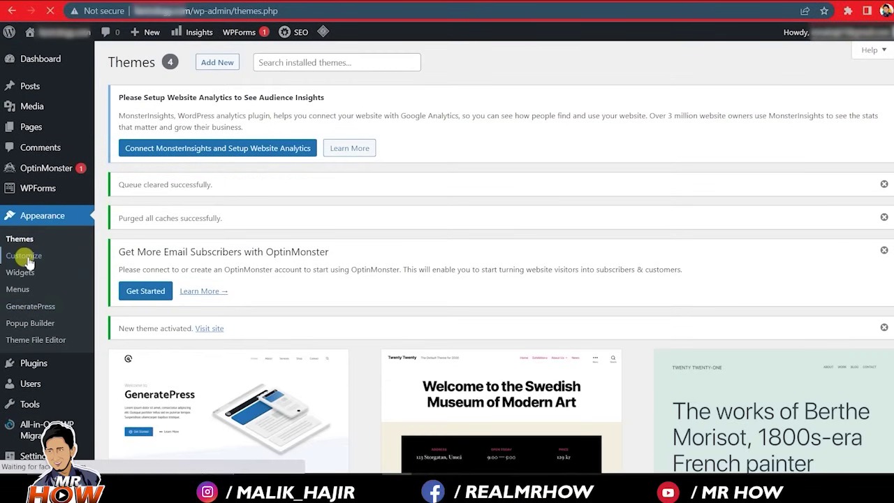
{"action": "left_click", "coordinate": [878, 453]}
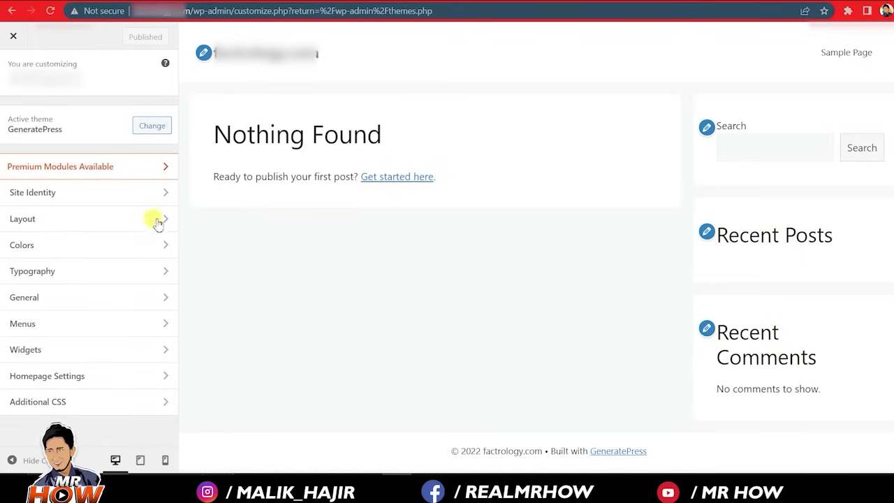
{"action": "left_click", "coordinate": [114, 199]}
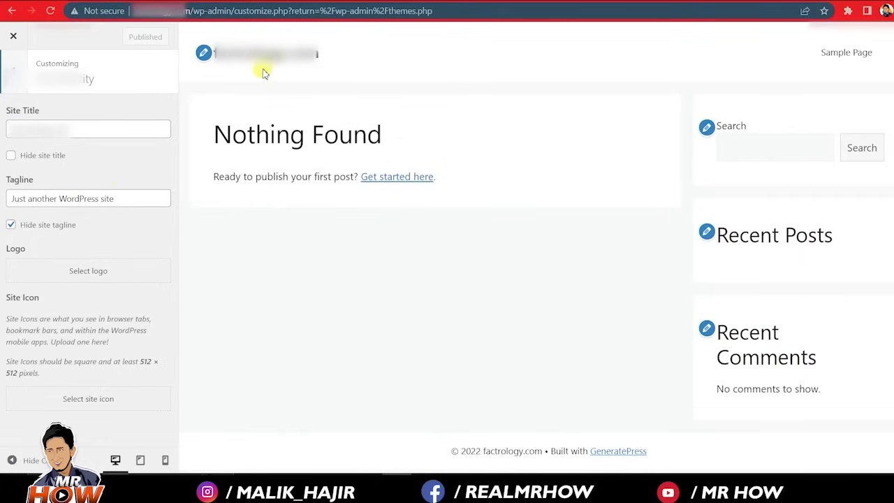
{"action": "left_click_drag", "start_coordinate": [11, 197], "coordinate": [160, 197]}
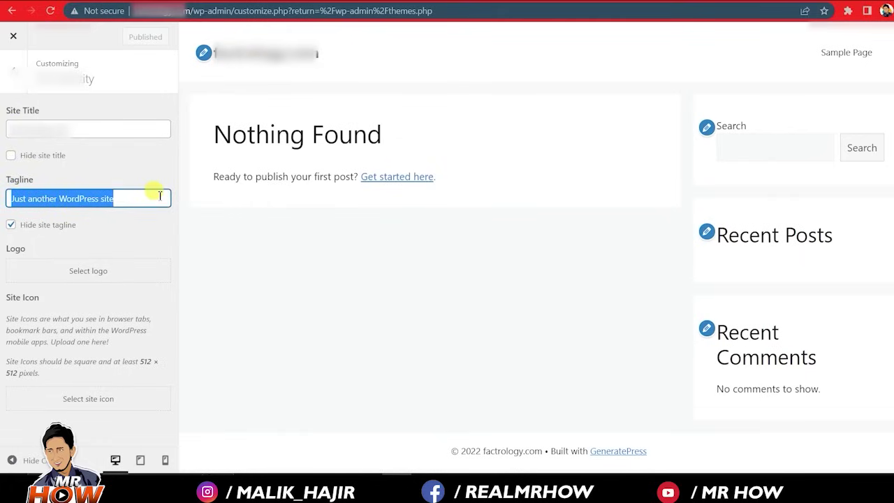
{"action": "key", "text": "BackSpace"}
{"action": "type", "text": "Just "}
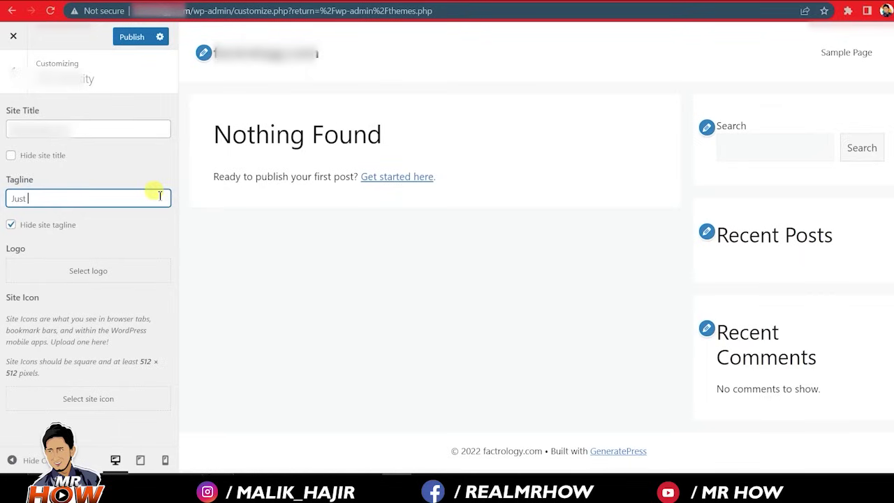
{"action": "type", "text": "Facts"}
{"action": "left_click", "coordinate": [11, 160]}
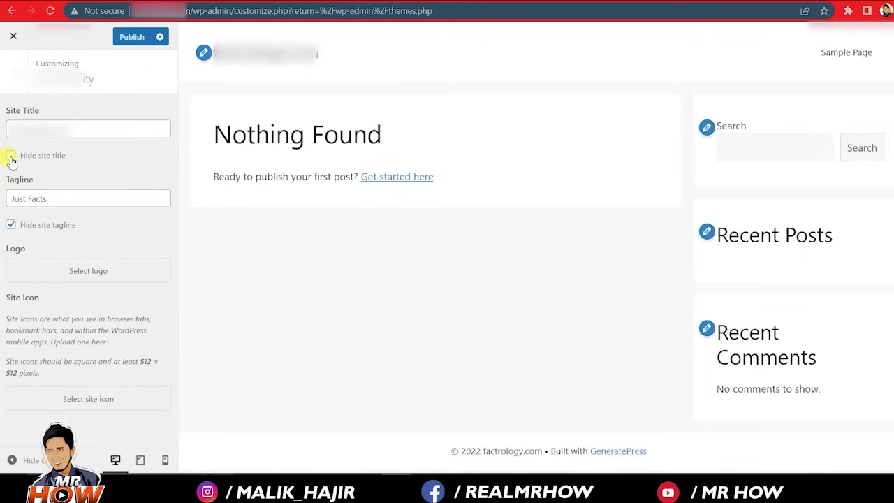
{"action": "left_click", "coordinate": [10, 225]}
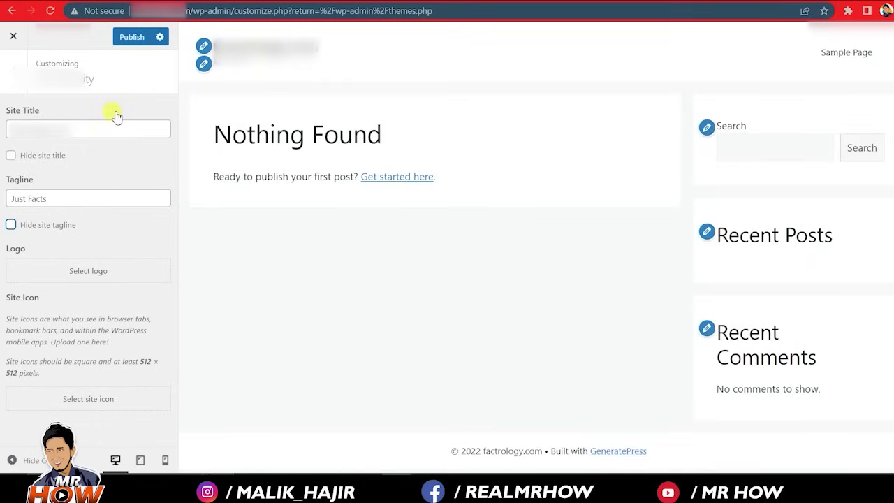
In the customizer's colour settings, set the Top Bar background to red #e80000
{"action": "left_click", "coordinate": [17, 82]}
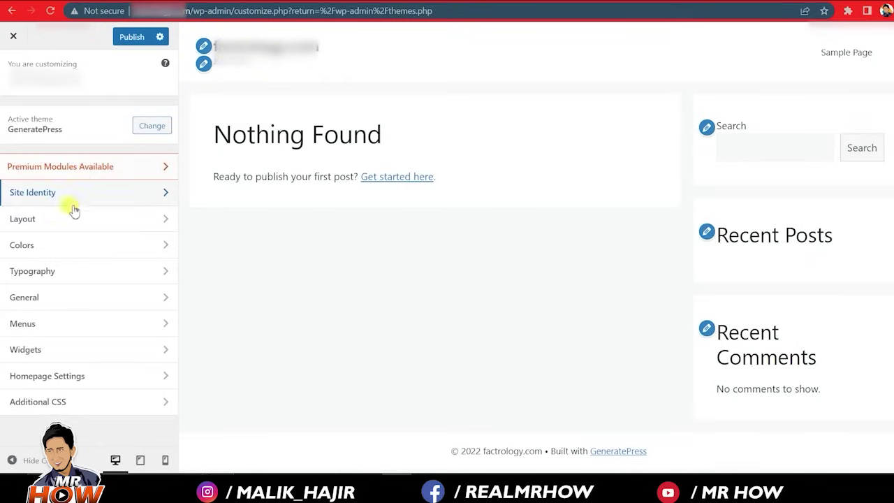
{"action": "left_click", "coordinate": [65, 247]}
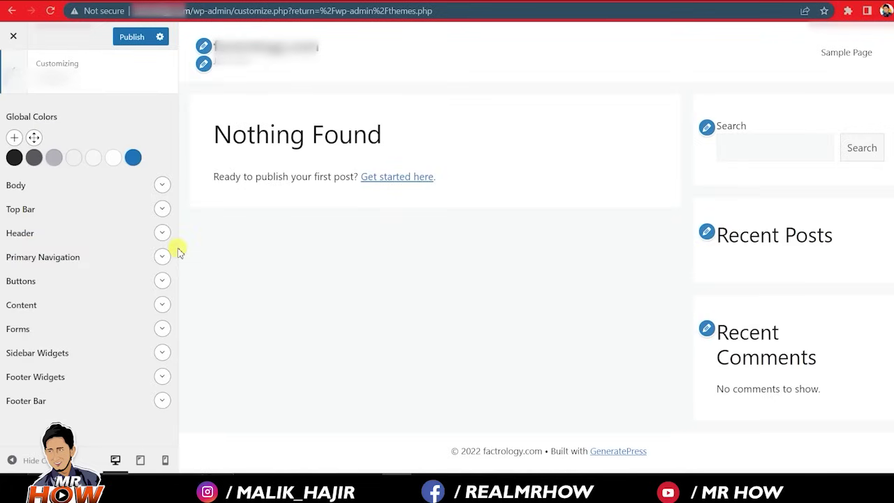
{"action": "left_click", "coordinate": [162, 209]}
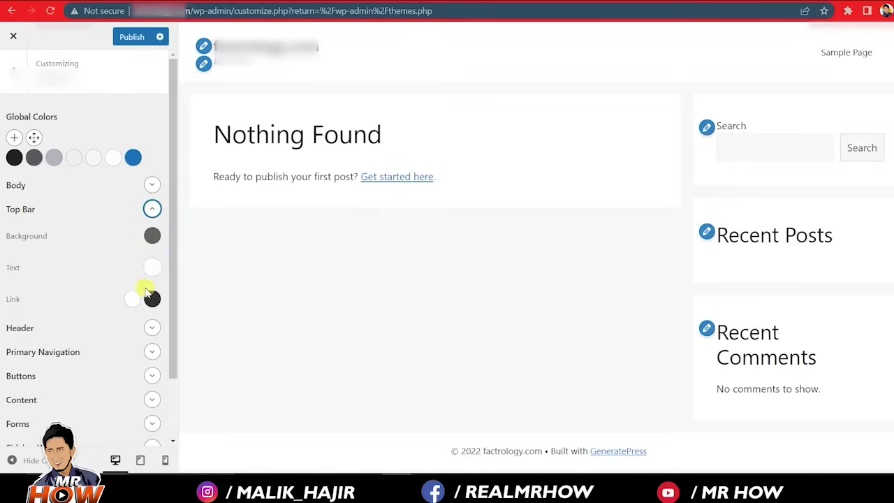
{"action": "left_click", "coordinate": [152, 236]}
{"action": "left_click_drag", "start_coordinate": [177, 307], "coordinate": [251, 278]}
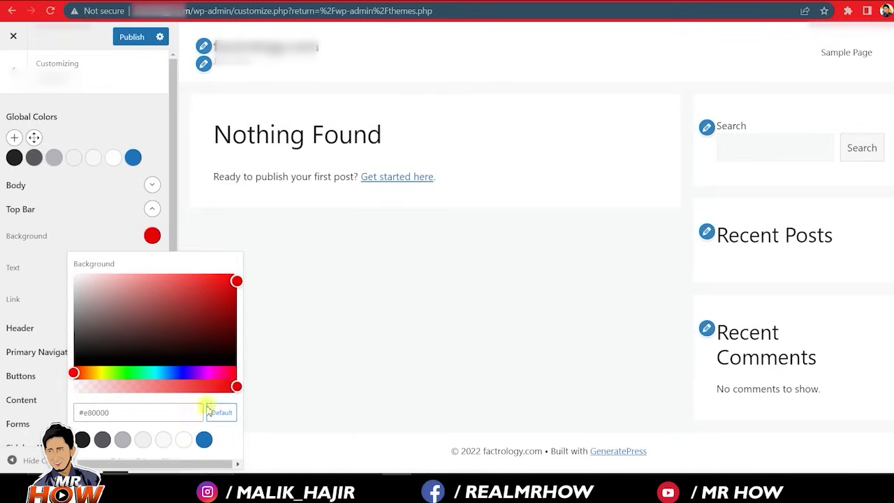
{"action": "left_click", "coordinate": [233, 343]}
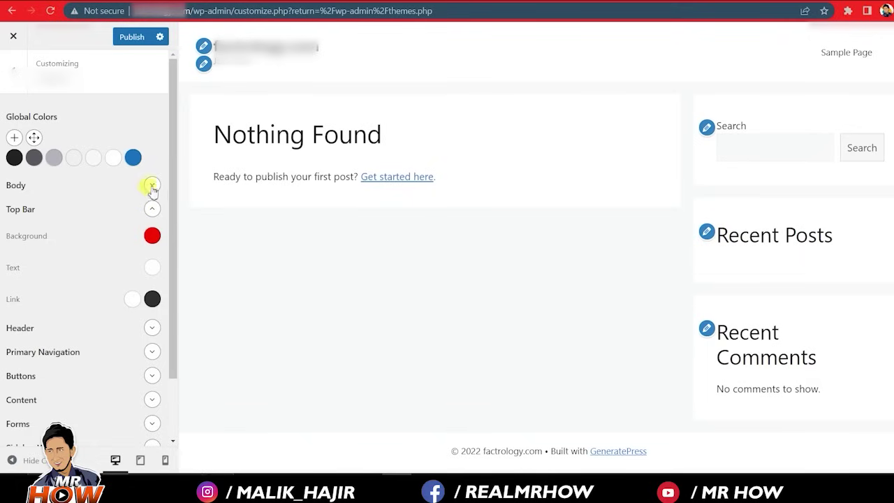
Set the Body background colour to white #ffffff
{"action": "left_click", "coordinate": [152, 185]}
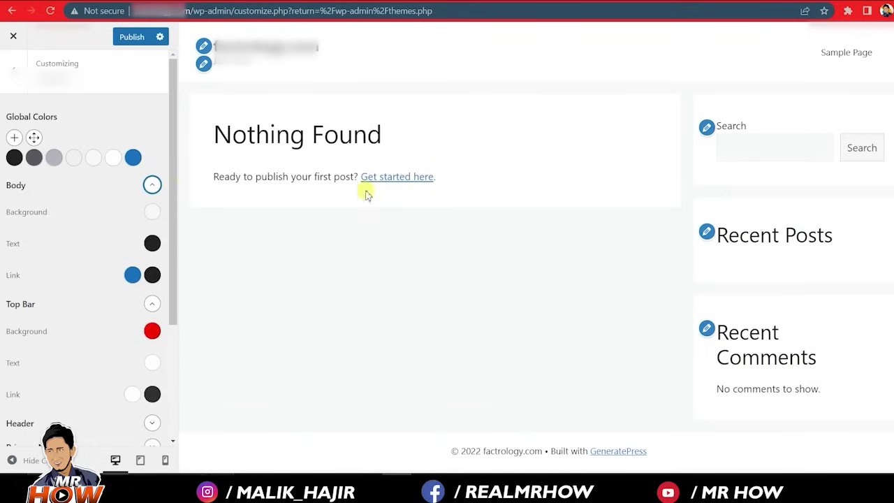
{"action": "left_click", "coordinate": [152, 213]}
{"action": "left_click_drag", "start_coordinate": [107, 260], "coordinate": [67, 252]}
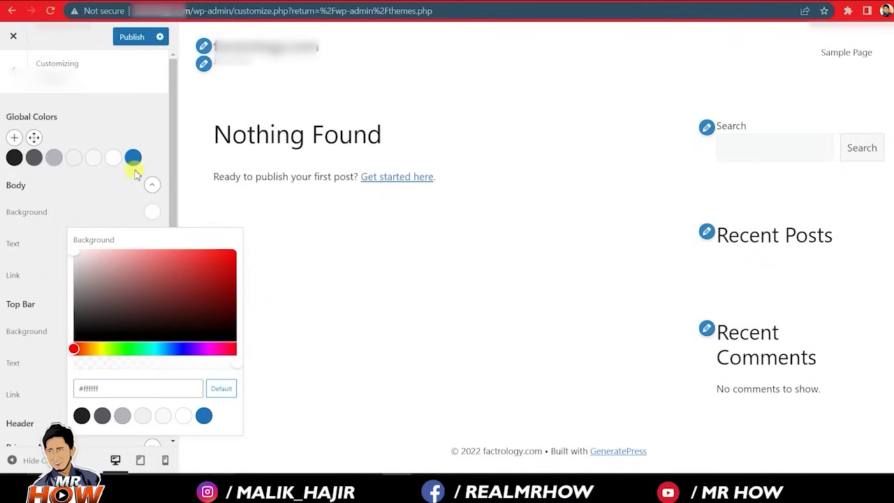
{"action": "left_click", "coordinate": [162, 170]}
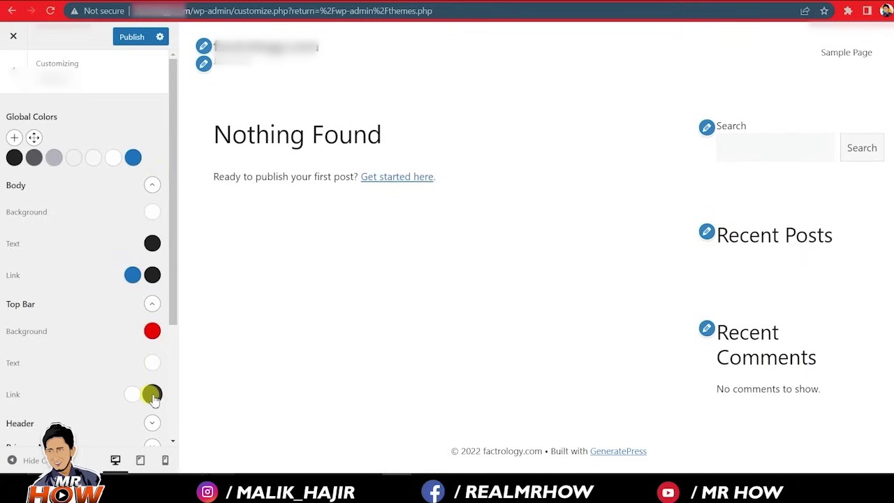
Look over the Header colour settings and return to the customizer's main section list
{"action": "scroll", "coordinate": [165, 305], "scroll_direction": "down", "scroll_amount": 2}
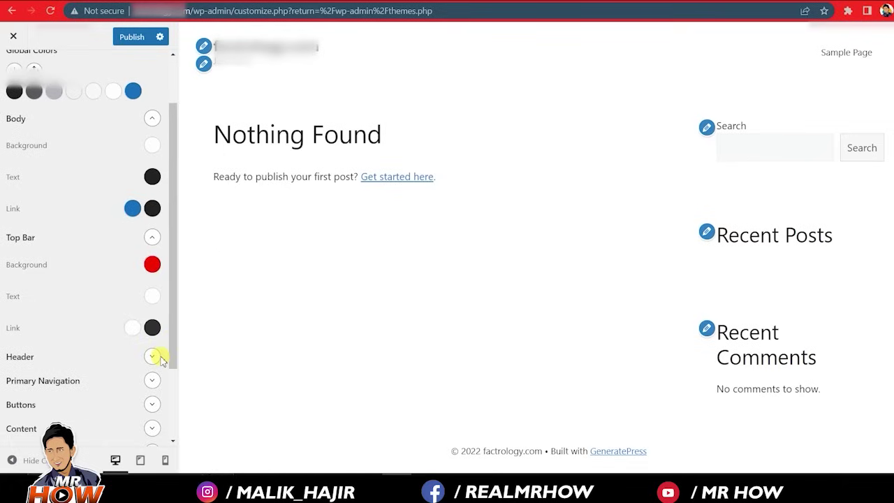
{"action": "left_click", "coordinate": [153, 357]}
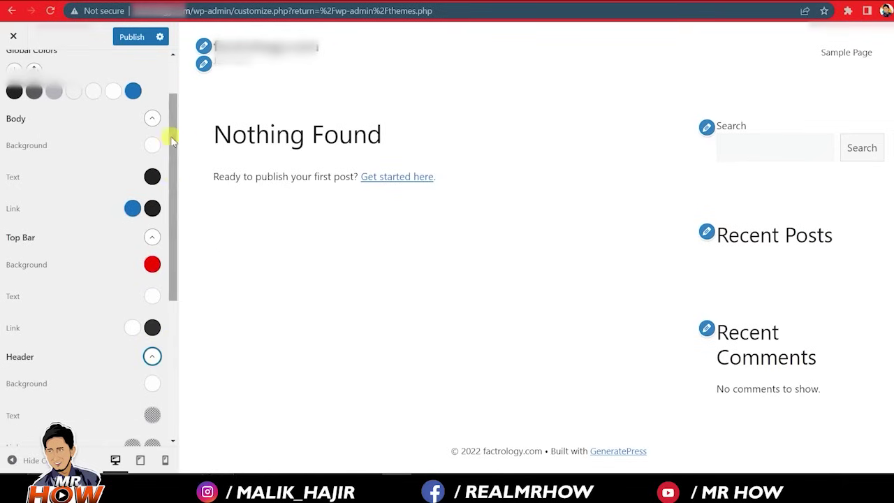
{"action": "left_click_drag", "start_coordinate": [172, 136], "coordinate": [172, 80]}
{"action": "left_click", "coordinate": [16, 67]}
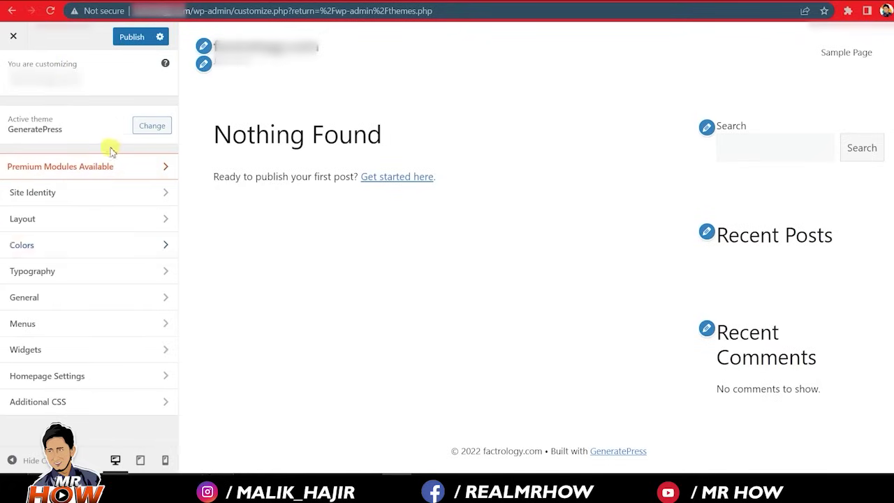
Look over the navigation menu and article list on the earningadvice.com home page as an example blog layout
{"action": "left_click", "coordinate": [117, 274]}
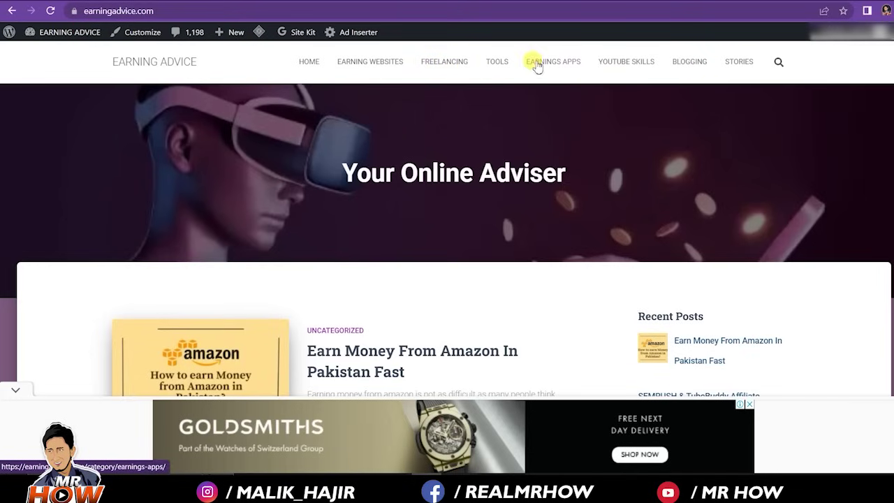
{"action": "scroll", "coordinate": [447, 237], "scroll_direction": "down", "scroll_amount": 10}
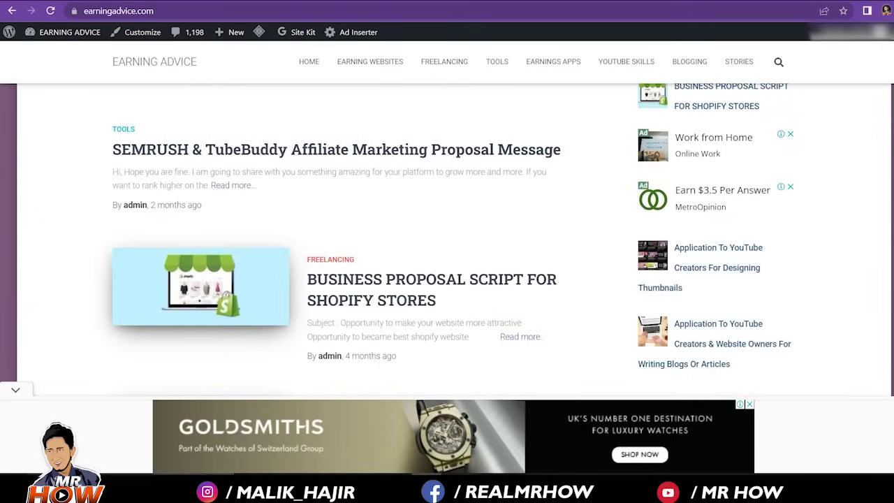
{"action": "scroll", "coordinate": [447, 237], "scroll_direction": "up", "scroll_amount": 10}
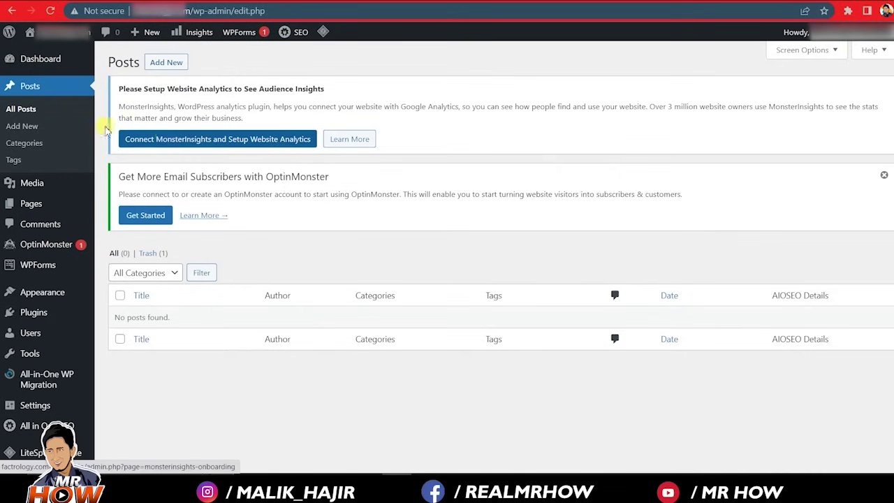
Add Fashion, Tech and News as new post categories on the new WordPress site
{"action": "left_click", "coordinate": [20, 147]}
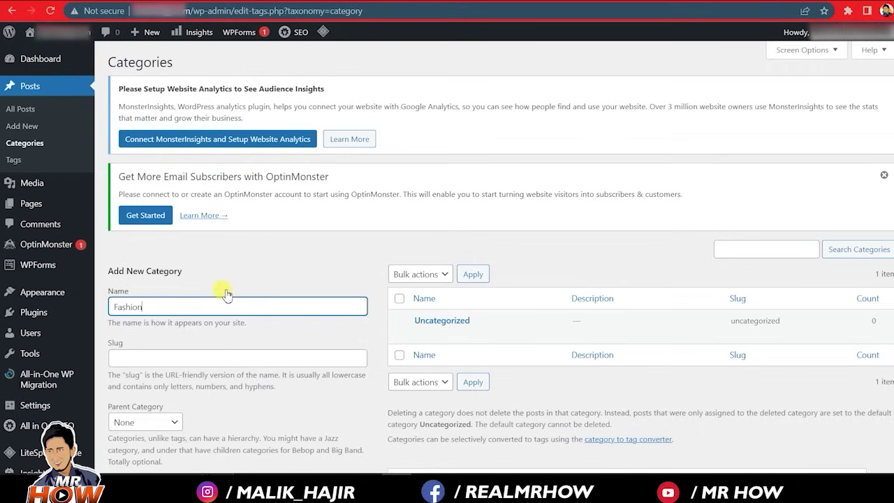
{"action": "scroll", "coordinate": [489, 279], "scroll_direction": "down", "scroll_amount": 3}
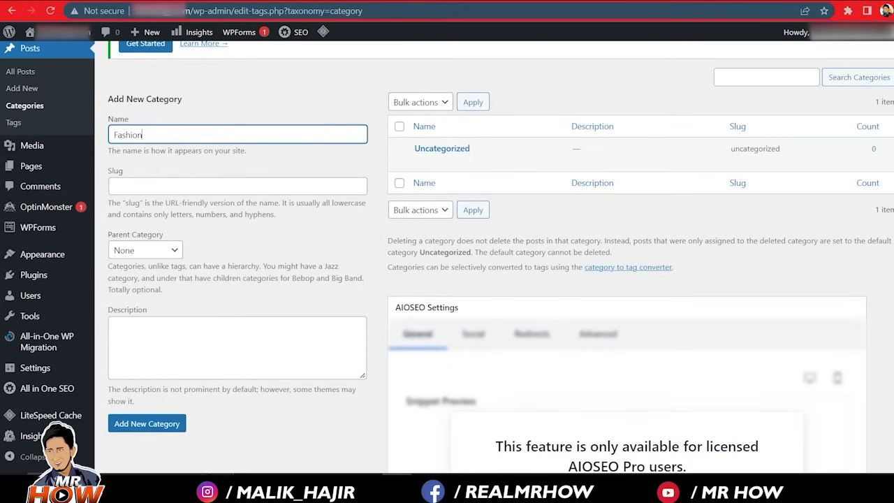
{"action": "left_click", "coordinate": [146, 423]}
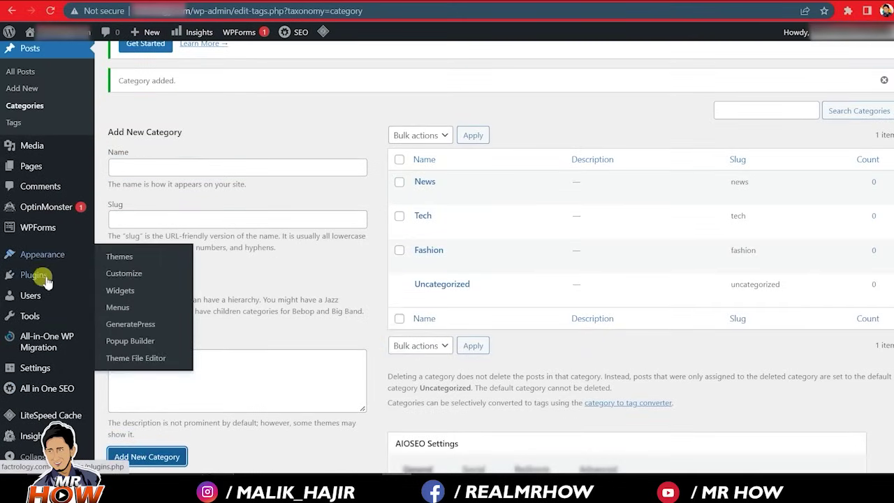
Open the Fashion menu for editing in the theme customizer and check its Uncategorized item
{"action": "left_click", "coordinate": [125, 274]}
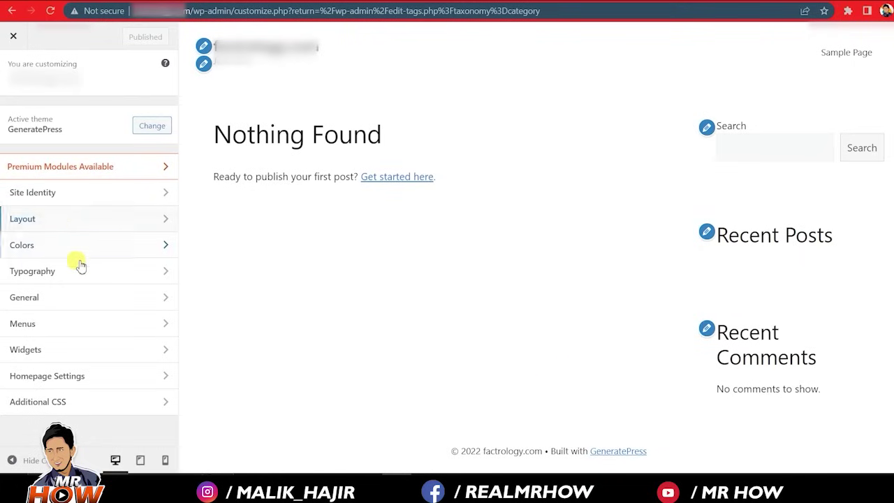
{"action": "left_click", "coordinate": [113, 324]}
{"action": "left_click", "coordinate": [123, 140]}
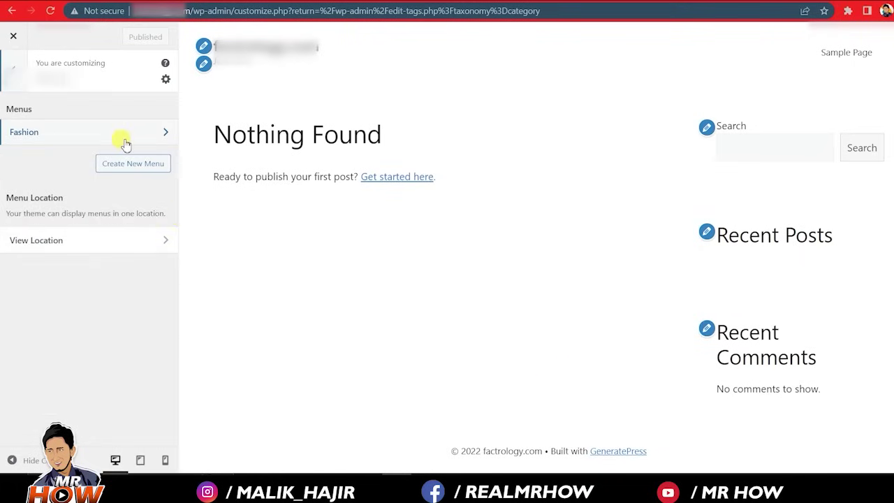
{"action": "left_click", "coordinate": [124, 158]}
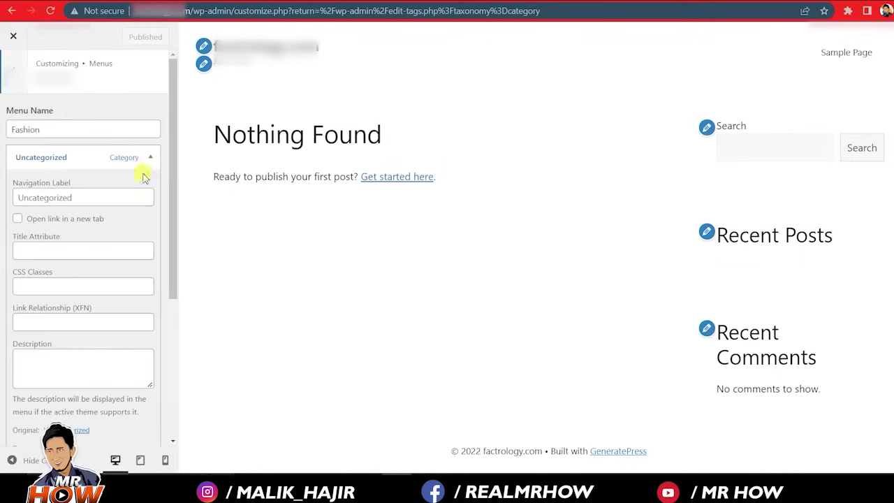
{"action": "left_click", "coordinate": [148, 158]}
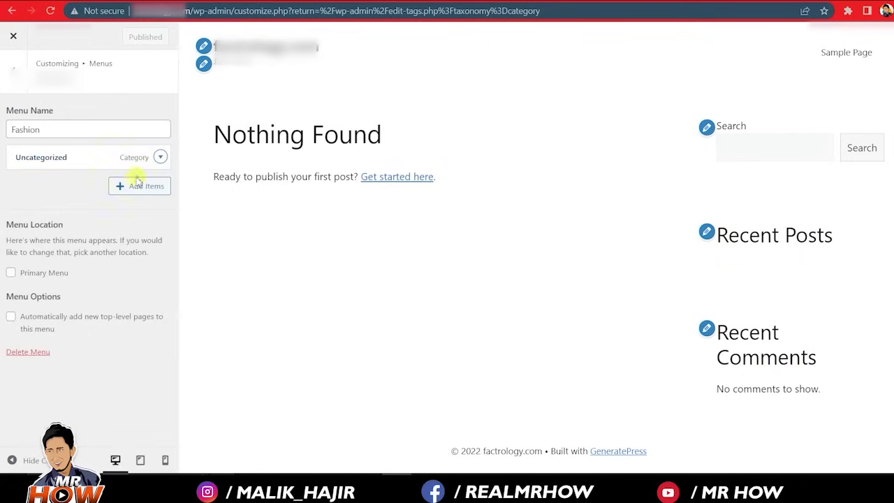
Add the Fashion, Tech and News categories as items of the Fashion menu
{"action": "left_click", "coordinate": [132, 187]}
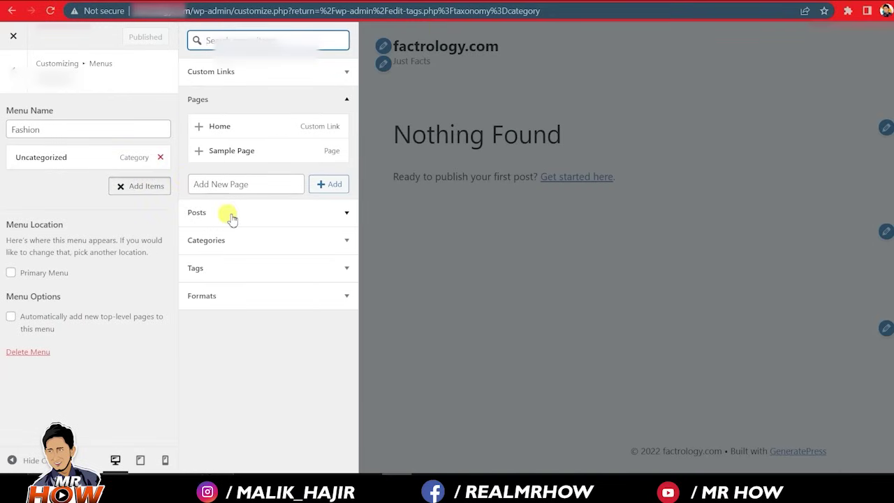
{"action": "left_click", "coordinate": [236, 245]}
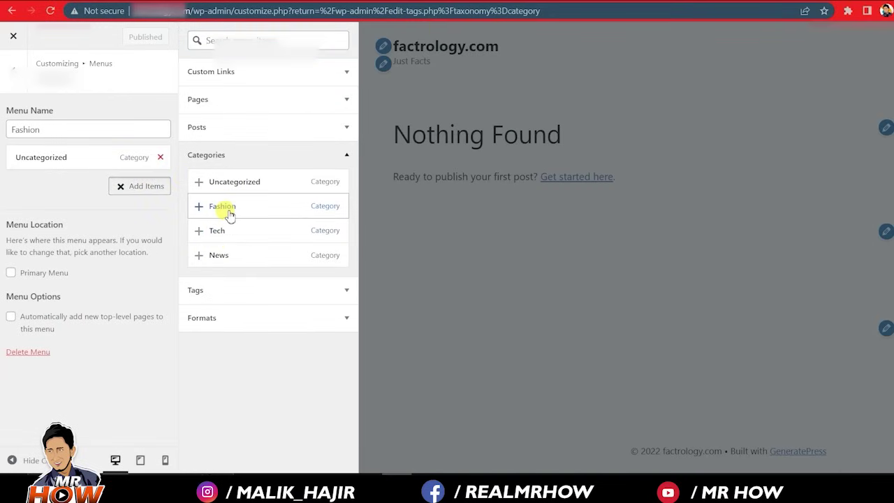
{"action": "left_click", "coordinate": [199, 207]}
{"action": "left_click", "coordinate": [199, 233]}
{"action": "left_click", "coordinate": [199, 255]}
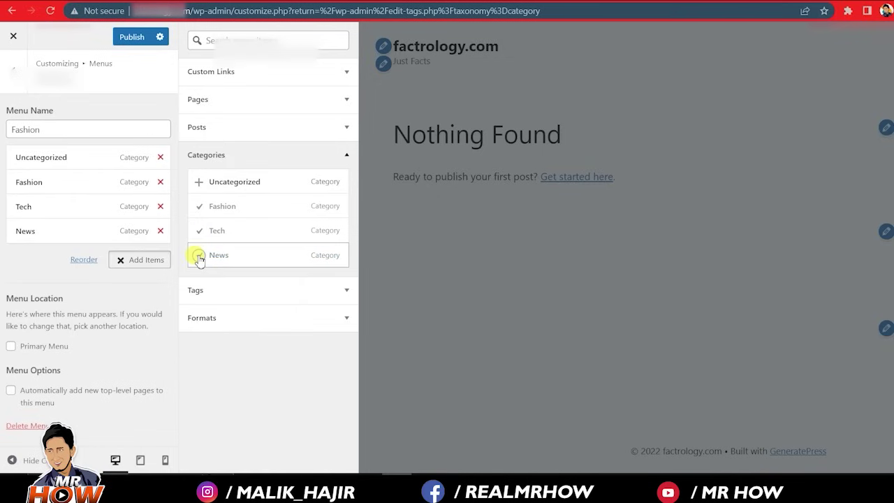
Assign the Fashion menu to the Primary Menu location, publish the changes and close the customizer
{"action": "left_click", "coordinate": [142, 104]}
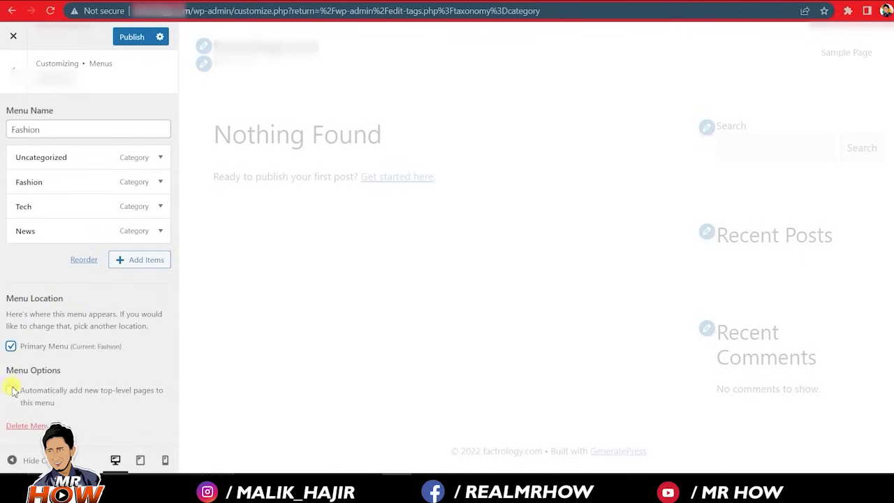
{"action": "left_click", "coordinate": [130, 40]}
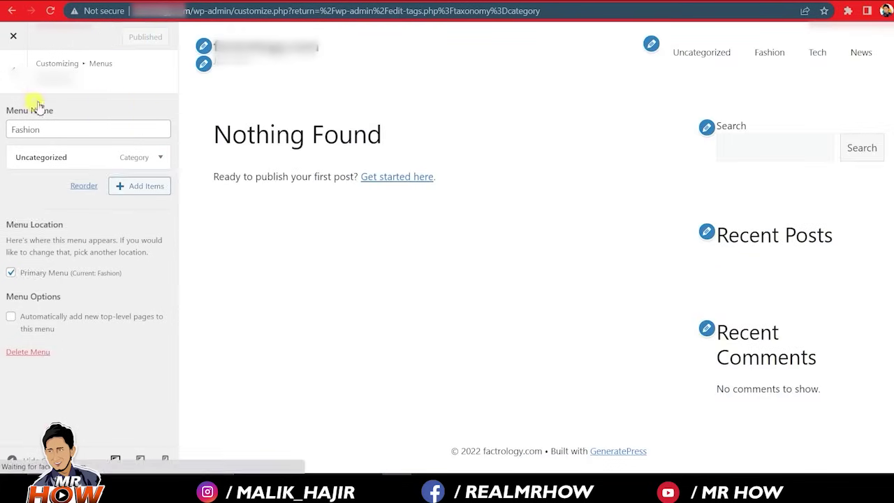
{"action": "left_click", "coordinate": [14, 63]}
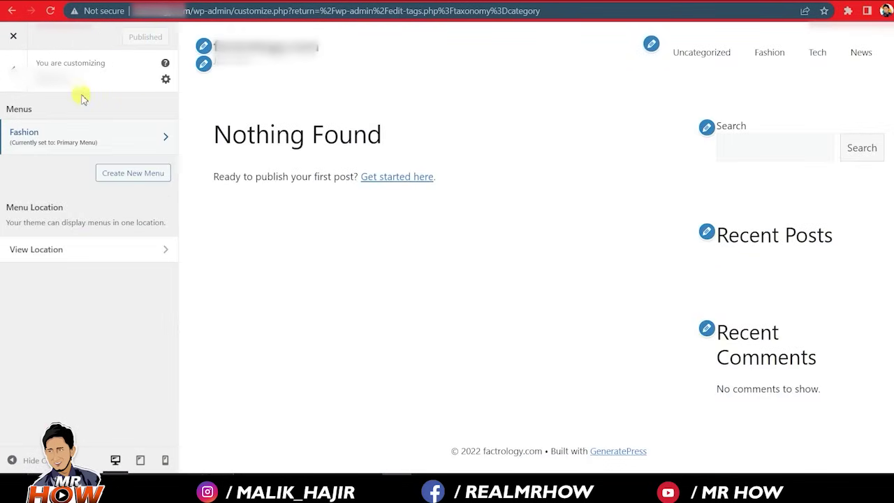
{"action": "left_click", "coordinate": [14, 77]}
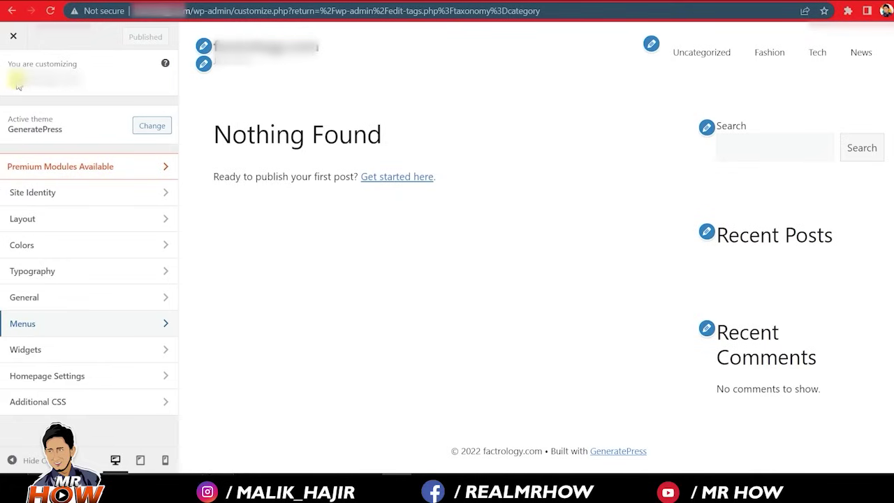
{"action": "left_click", "coordinate": [13, 32]}
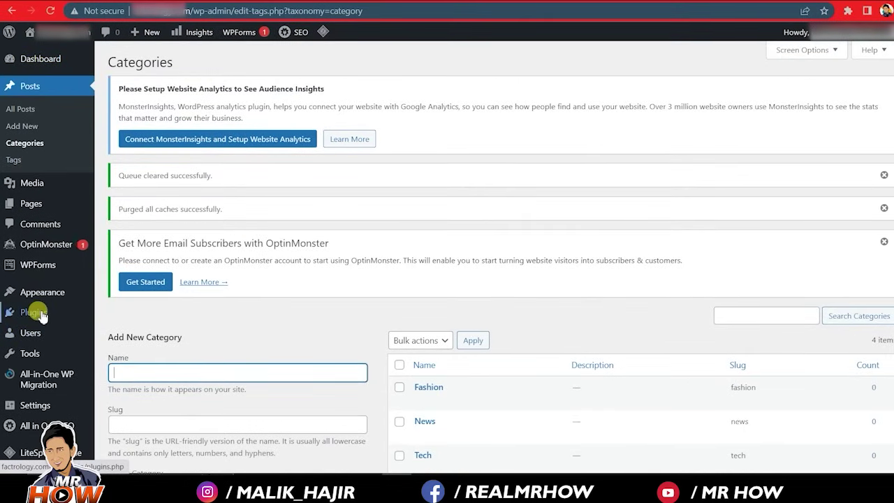
Examine the list of installed plugins on the WordPress site
{"action": "mouse_move", "coordinate": [42, 316]}
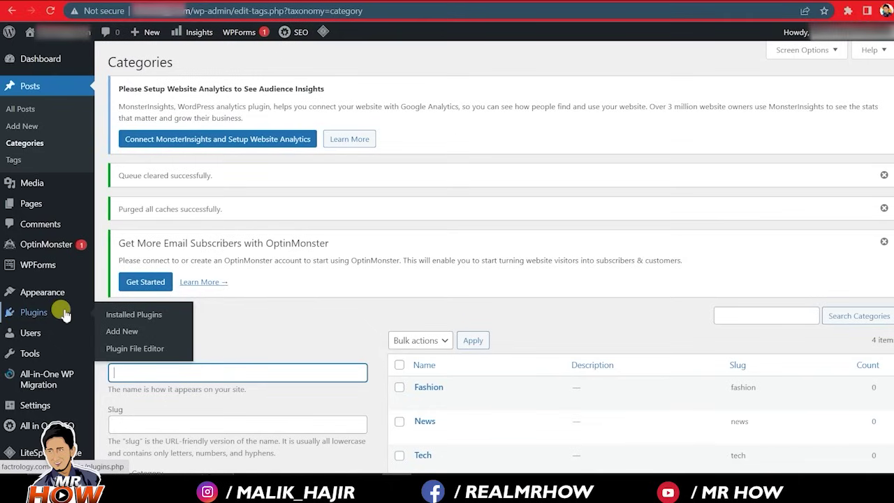
{"action": "left_click", "coordinate": [126, 314]}
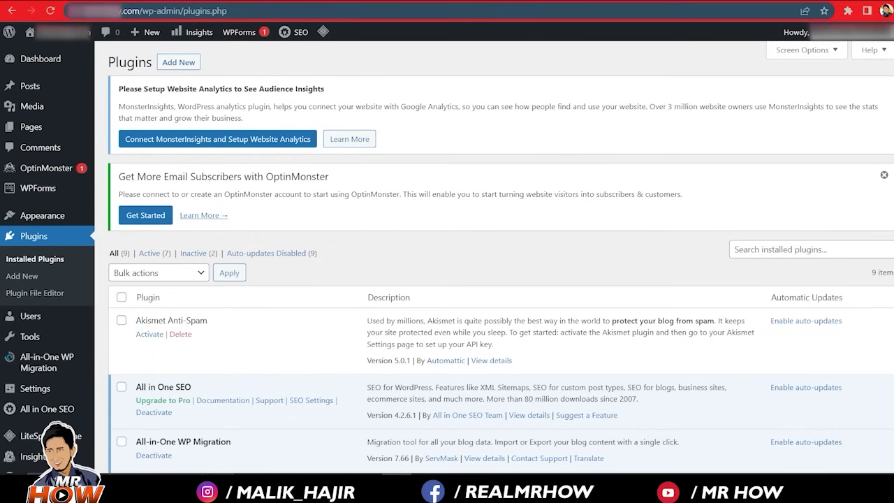
{"action": "scroll", "coordinate": [126, 314], "scroll_direction": "down", "scroll_amount": 2}
{"action": "scroll", "coordinate": [501, 257], "scroll_direction": "down", "scroll_amount": 5}
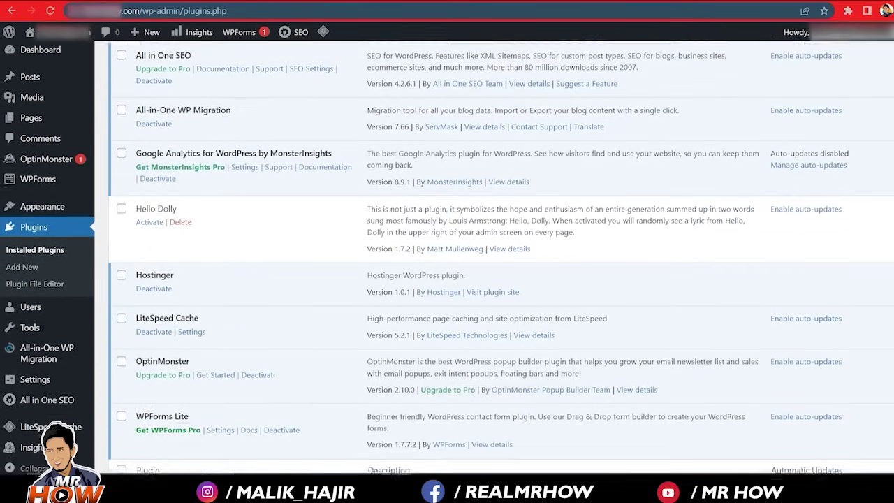
{"action": "scroll", "coordinate": [501, 257], "scroll_direction": "up", "scroll_amount": 1}
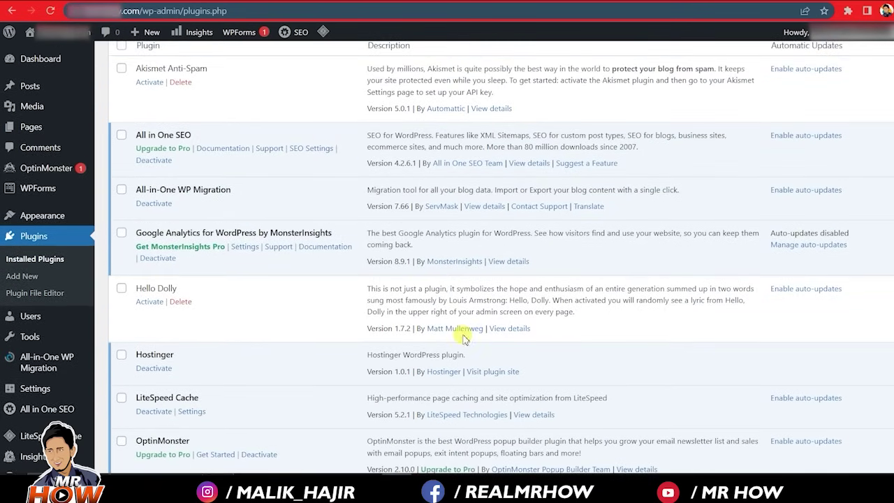
{"action": "scroll", "coordinate": [500, 257], "scroll_direction": "down", "scroll_amount": 2}
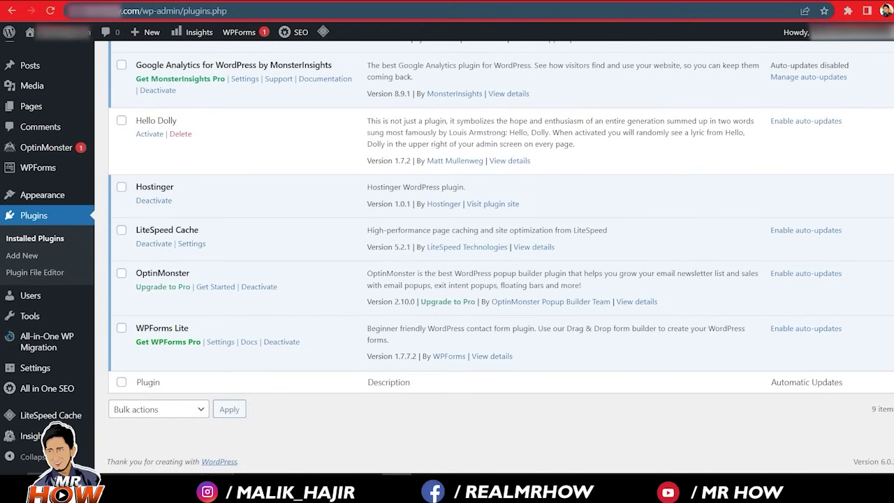
{"action": "scroll", "coordinate": [885, 300], "scroll_direction": "up", "scroll_amount": 2}
{"action": "scroll", "coordinate": [885, 349], "scroll_direction": "down", "scroll_amount": 2}
{"action": "scroll", "coordinate": [892, 234], "scroll_direction": "up", "scroll_amount": 4}
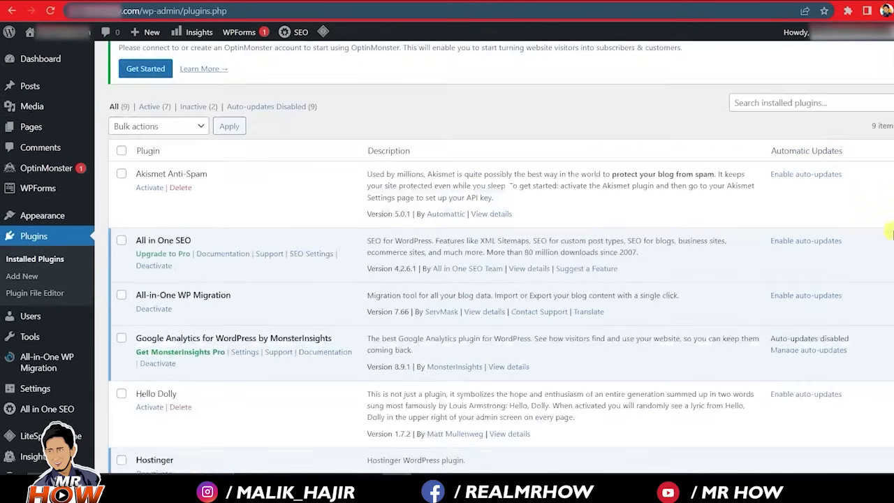
{"action": "scroll", "coordinate": [887, 203], "scroll_direction": "up", "scroll_amount": 3}
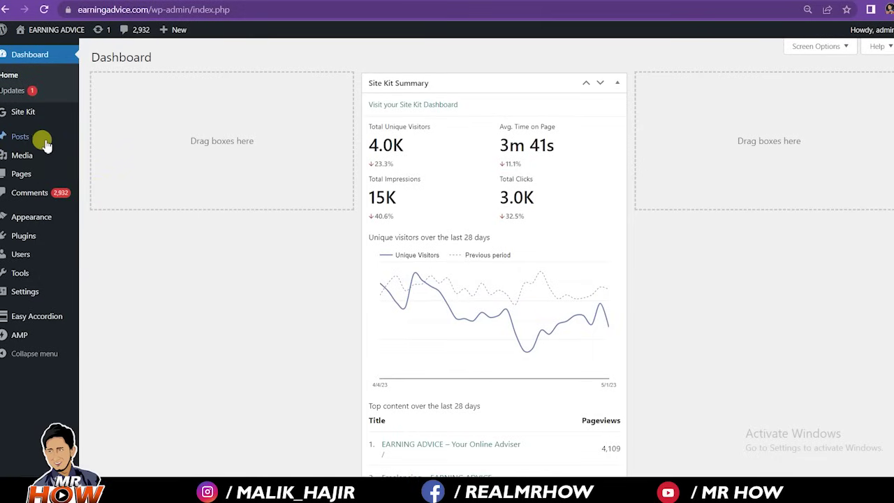
On the earningadvice.com dashboard, start a new post with the Google Docs article's title, "Drinking Orange juice daily for skin"
{"action": "mouse_move", "coordinate": [45, 143]}
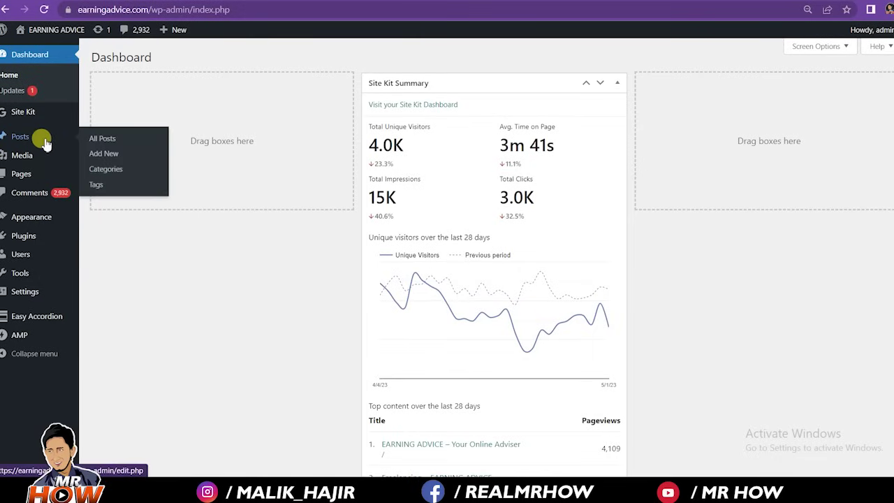
{"action": "left_click", "coordinate": [106, 143]}
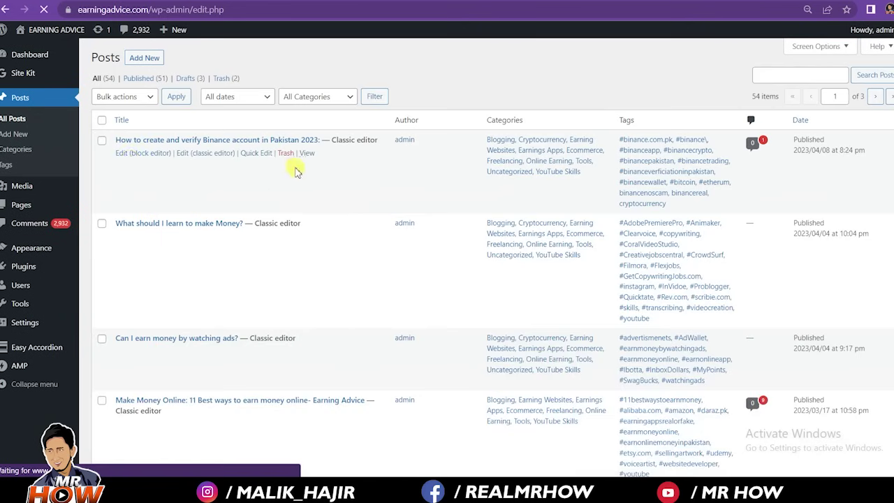
{"action": "left_click", "coordinate": [144, 59]}
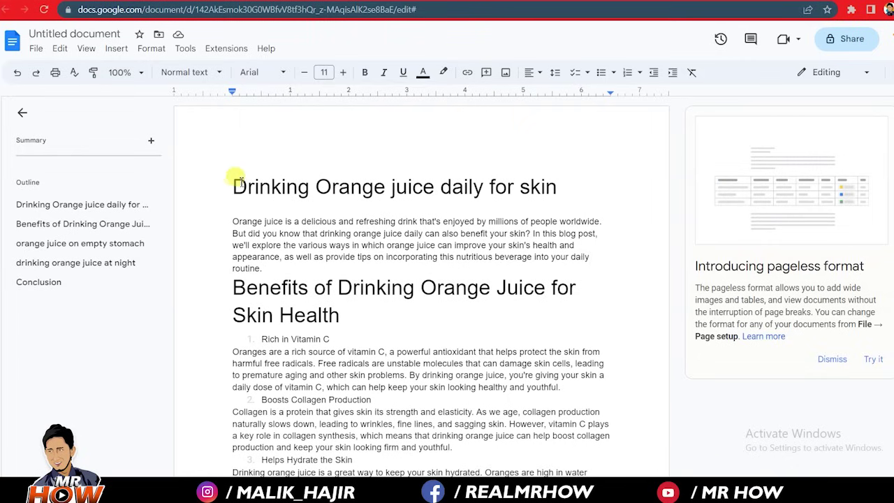
{"action": "left_click_drag", "start_coordinate": [228, 181], "coordinate": [570, 190]}
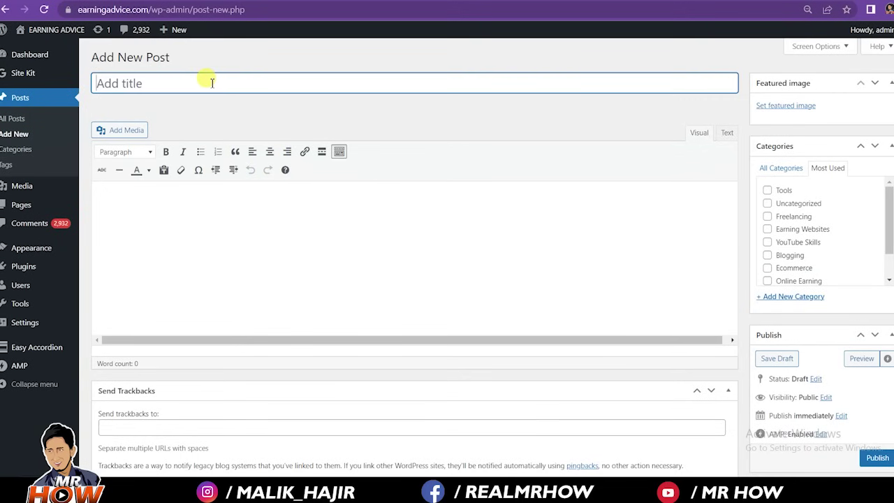
{"action": "type", "text": "Drinking Orange juice daily for skin"}
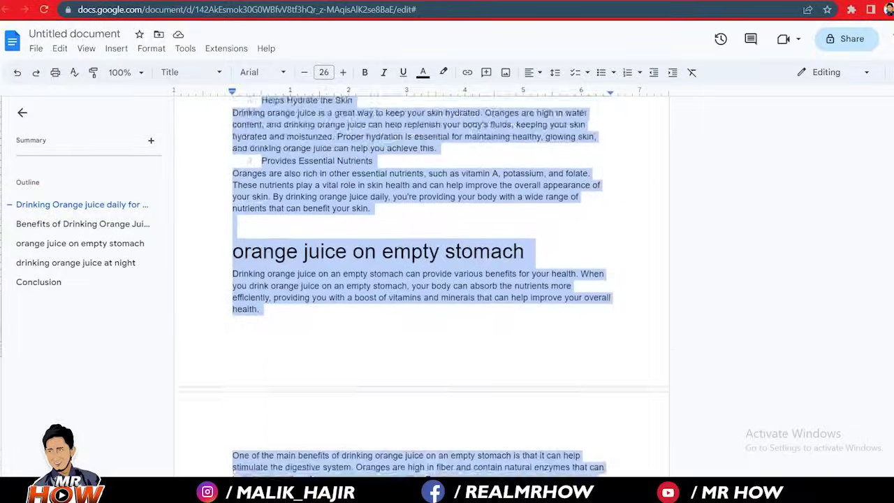
Copy the orange juice article's text from the Google Docs document into the body of the new post
{"action": "scroll", "coordinate": [419, 279], "scroll_direction": "down", "scroll_amount": 3}
{"action": "scroll", "coordinate": [657, 466], "scroll_direction": "down", "scroll_amount": 5}
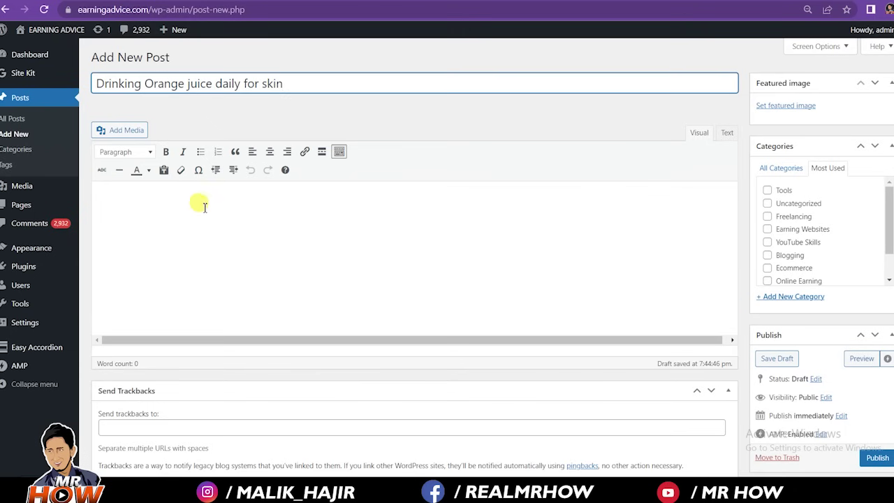
{"action": "left_click", "coordinate": [199, 195]}
{"action": "key", "text": "ctrl+v"}
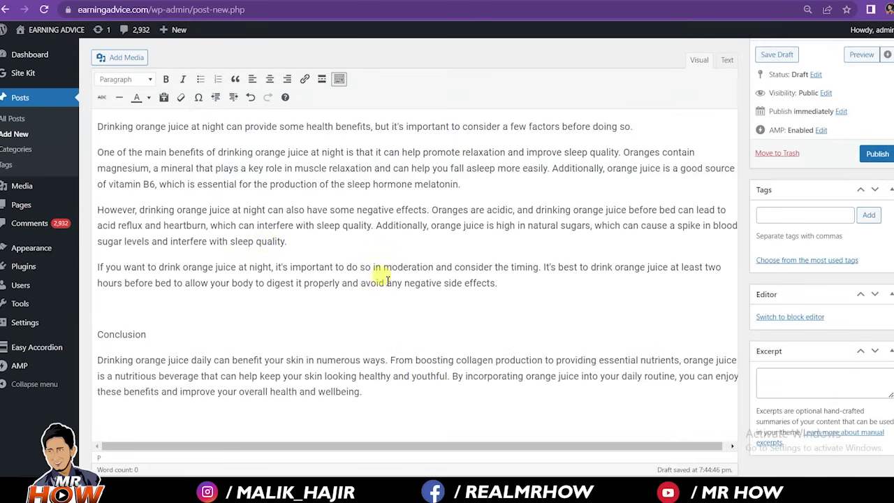
{"action": "left_click_drag", "start_coordinate": [589, 447], "coordinate": [649, 433]}
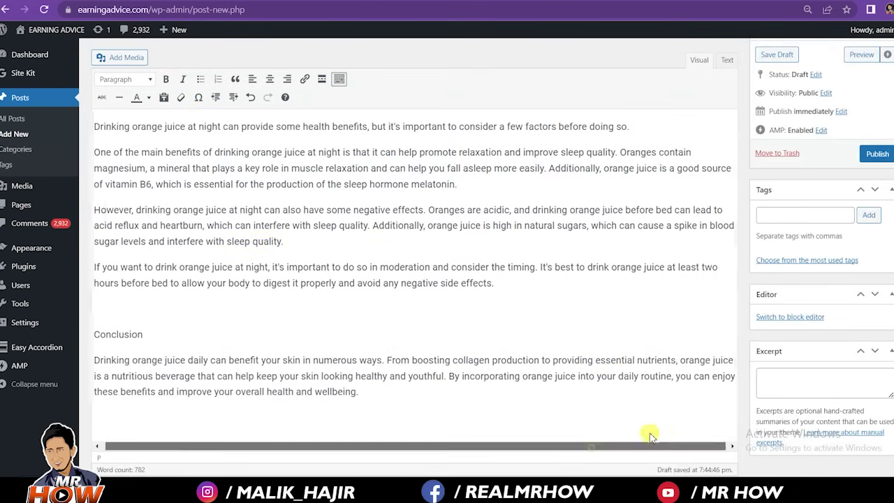
{"action": "scroll", "coordinate": [414, 294], "scroll_direction": "up", "scroll_amount": 3}
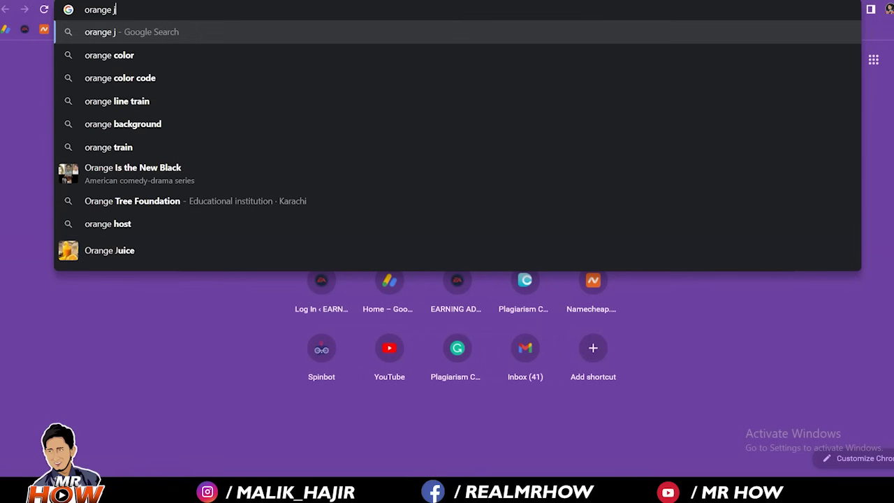
Search Google for "orange juice" and show the image results
{"action": "type", "text": "uice"}
{"action": "key", "text": "Return"}
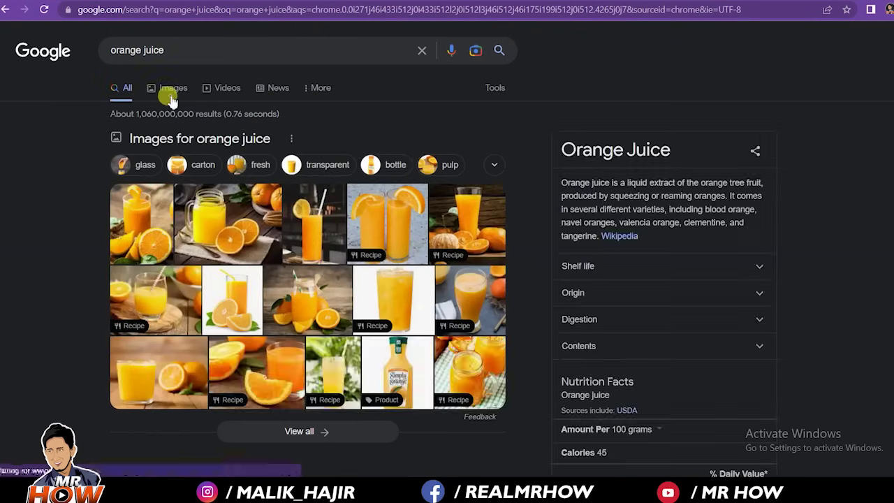
{"action": "left_click", "coordinate": [171, 98]}
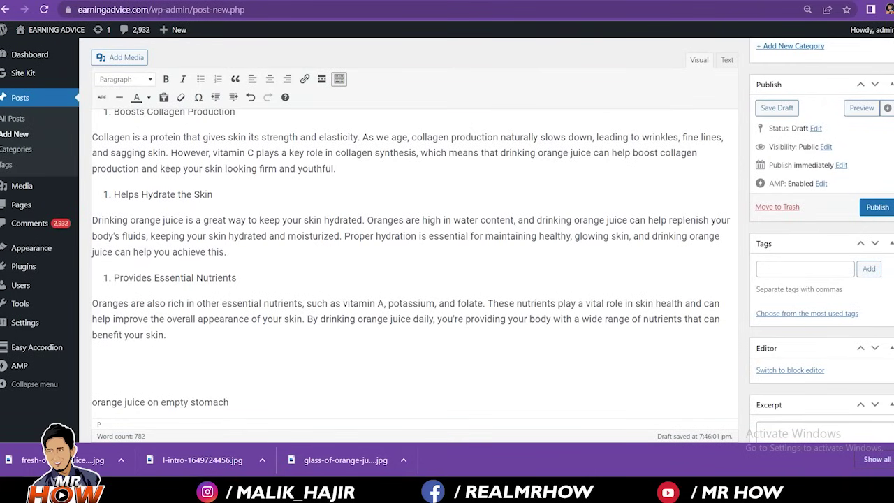
Upload l-intro-1649724456.jpg to the orange juice post on earningadvice.com and set it as the featured image
{"action": "scroll", "coordinate": [447, 266], "scroll_direction": "down", "scroll_amount": 3}
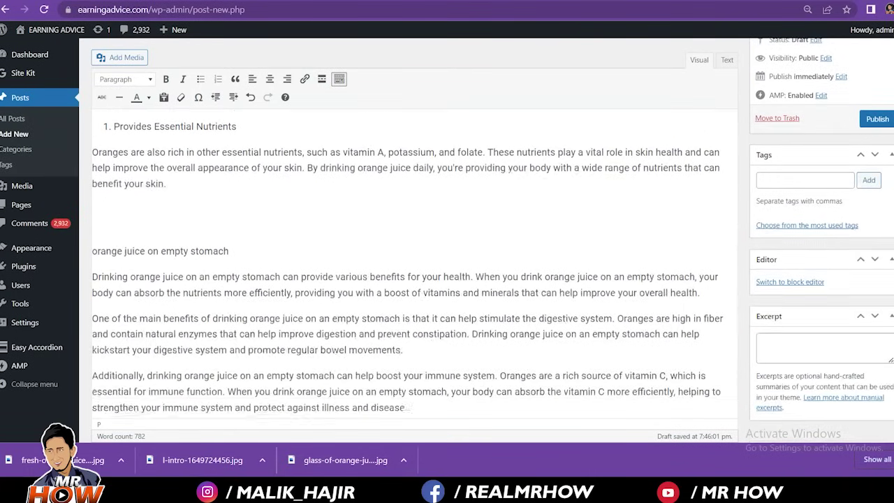
{"action": "scroll", "coordinate": [447, 266], "scroll_direction": "up", "scroll_amount": 4}
{"action": "scroll", "coordinate": [447, 265], "scroll_direction": "up", "scroll_amount": 3}
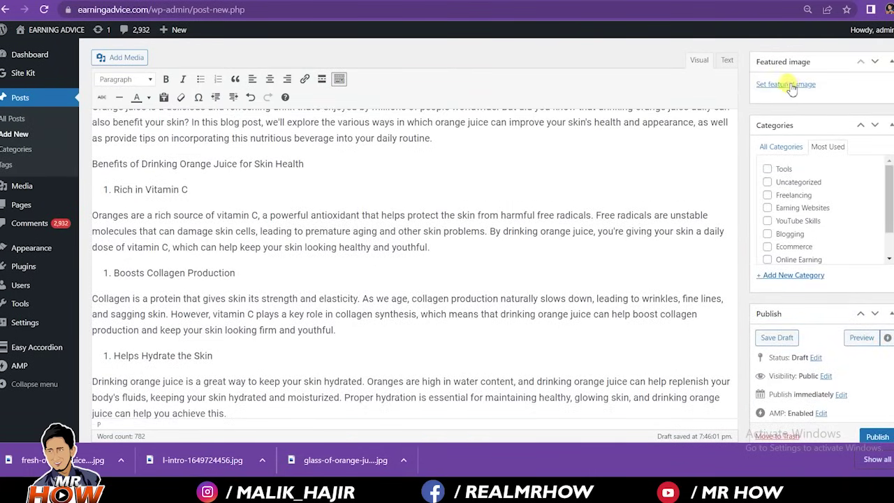
{"action": "left_click", "coordinate": [793, 84]}
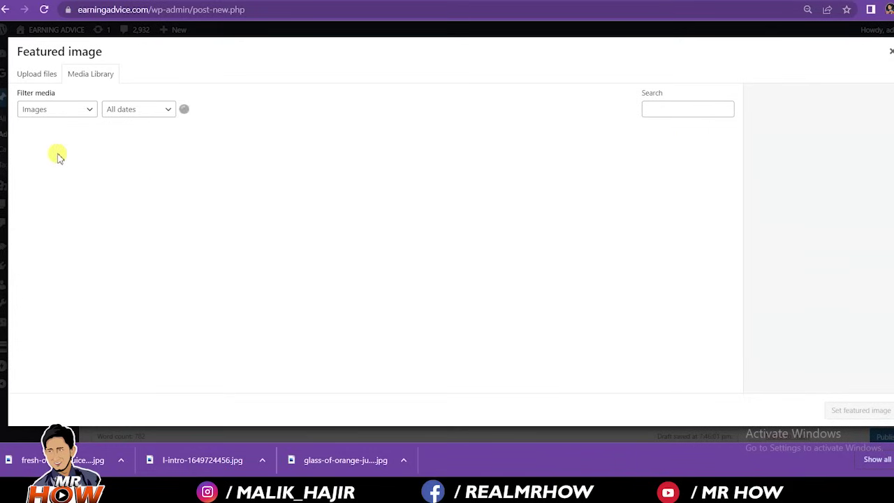
{"action": "left_click", "coordinate": [25, 75]}
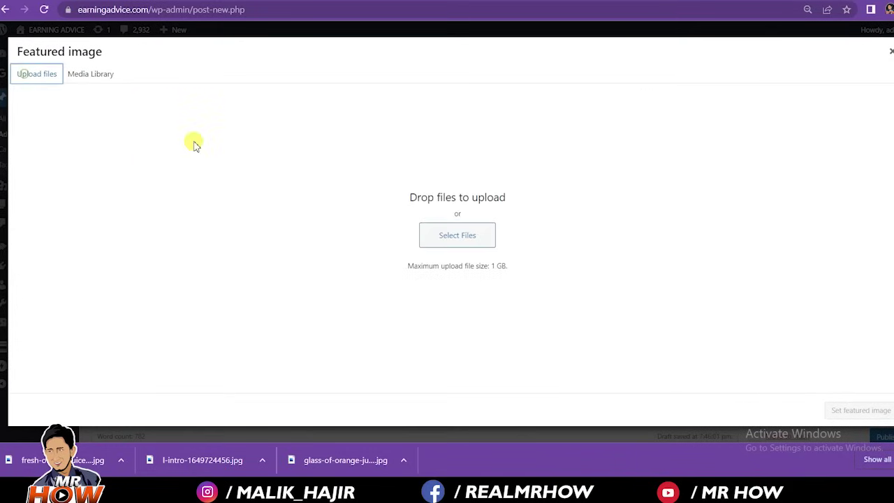
{"action": "left_click", "coordinate": [434, 235]}
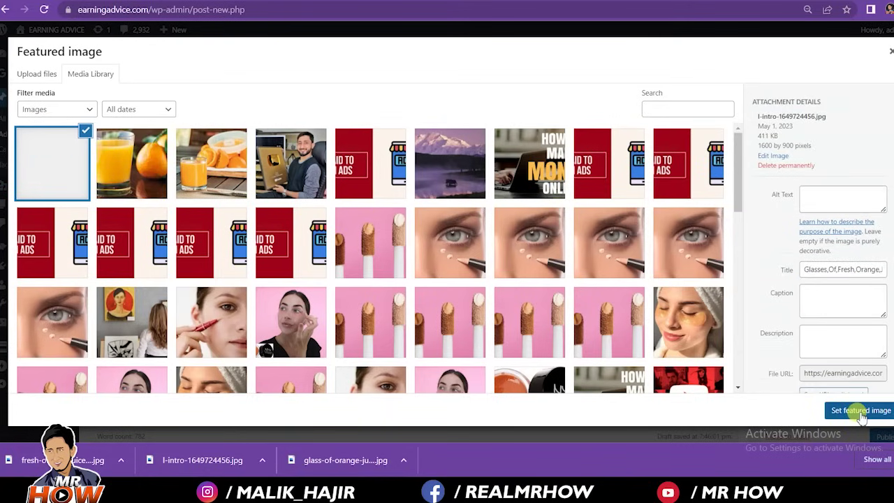
{"action": "left_click", "coordinate": [860, 411]}
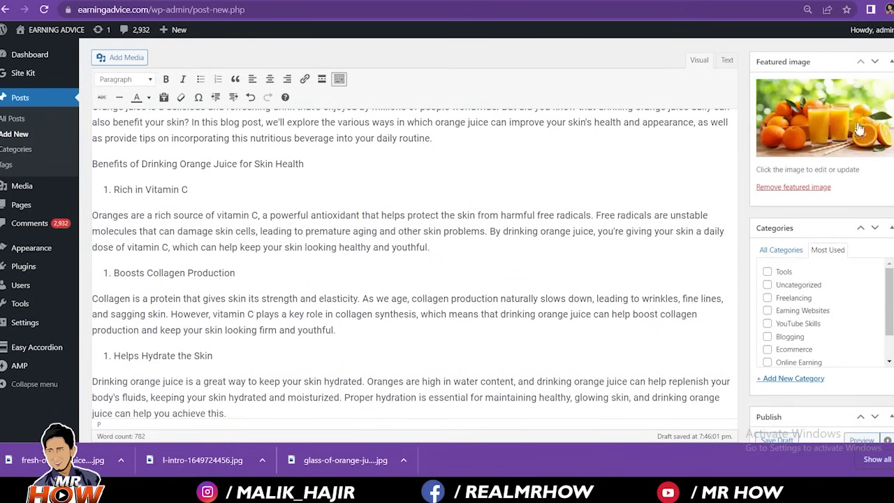
Insert glass-of-orange-juice-with-oranges-1589917191.jpg from the media library above the post's opening paragraph
{"action": "scroll", "coordinate": [835, 175], "scroll_direction": "up", "scroll_amount": 1}
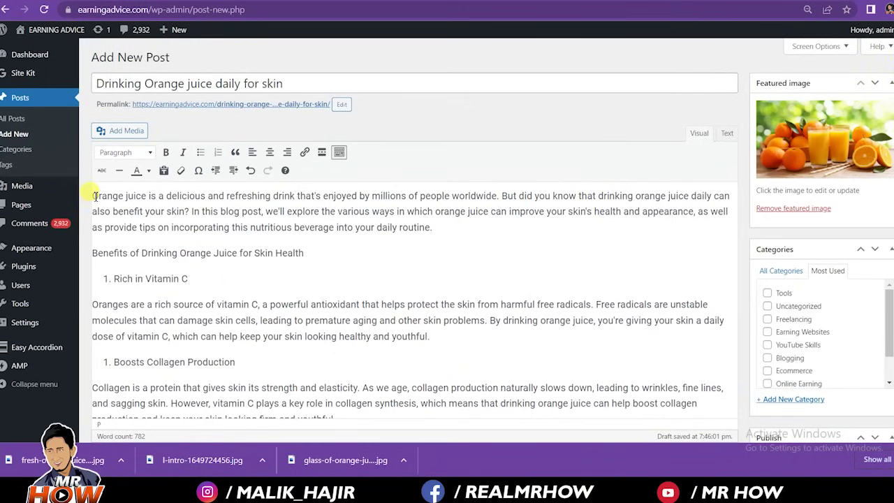
{"action": "scroll", "coordinate": [93, 196], "scroll_direction": "down", "scroll_amount": 1}
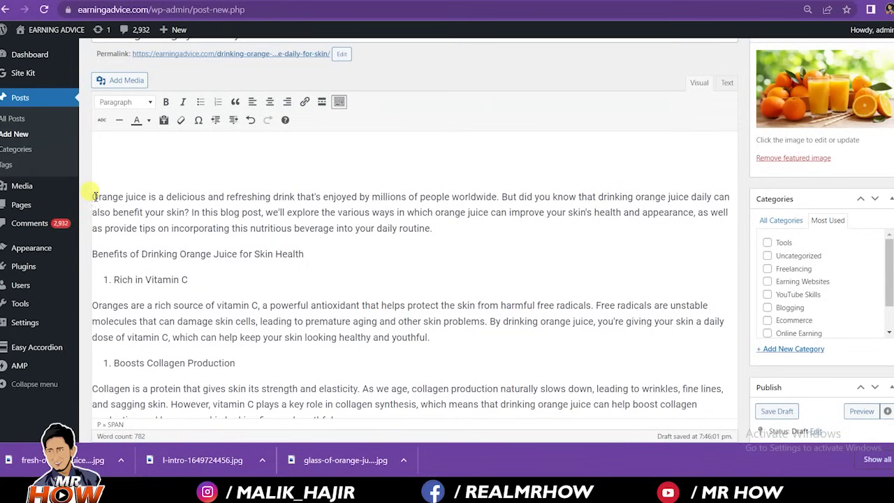
{"action": "left_click", "coordinate": [145, 152]}
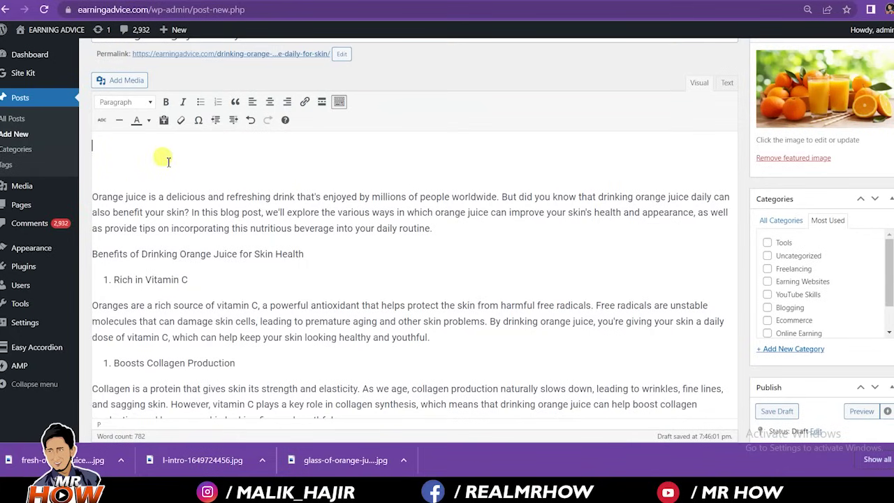
{"action": "left_click", "coordinate": [124, 81]}
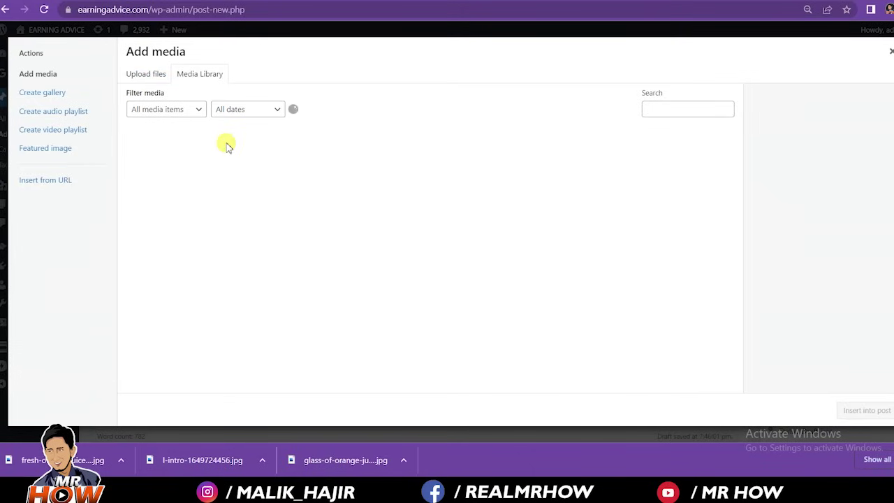
{"action": "left_click", "coordinate": [143, 77]}
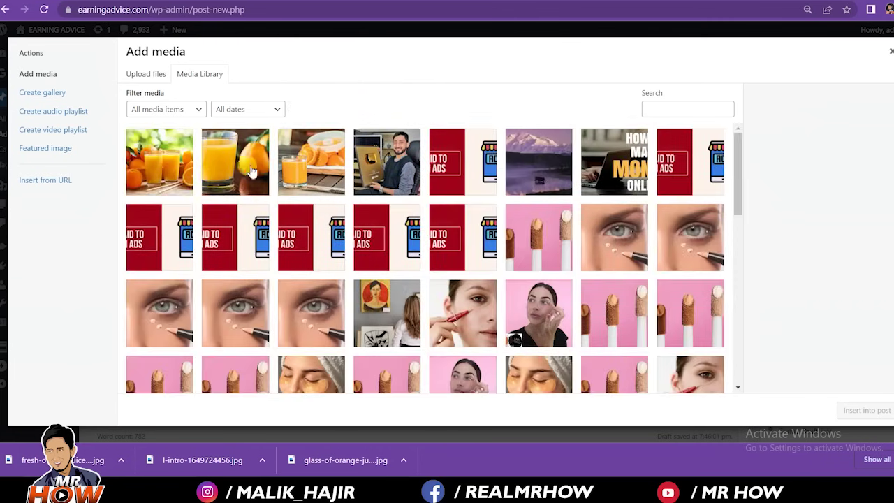
{"action": "left_click", "coordinate": [233, 169]}
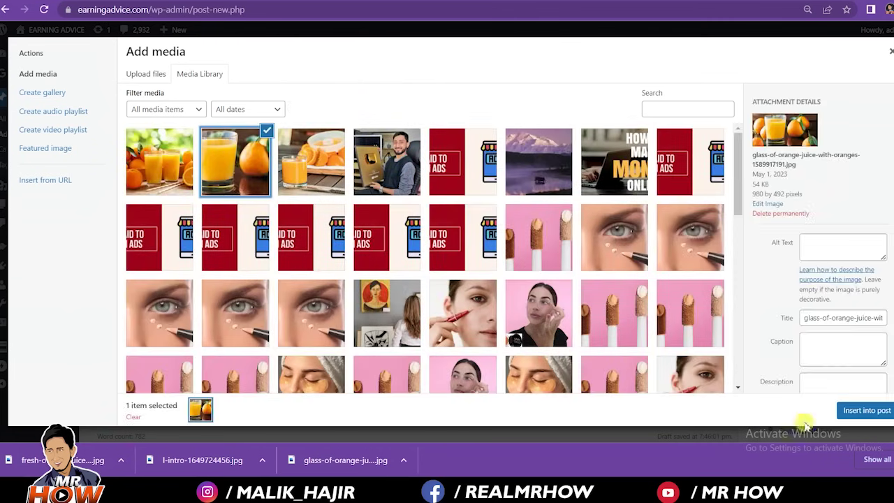
{"action": "left_click", "coordinate": [863, 411]}
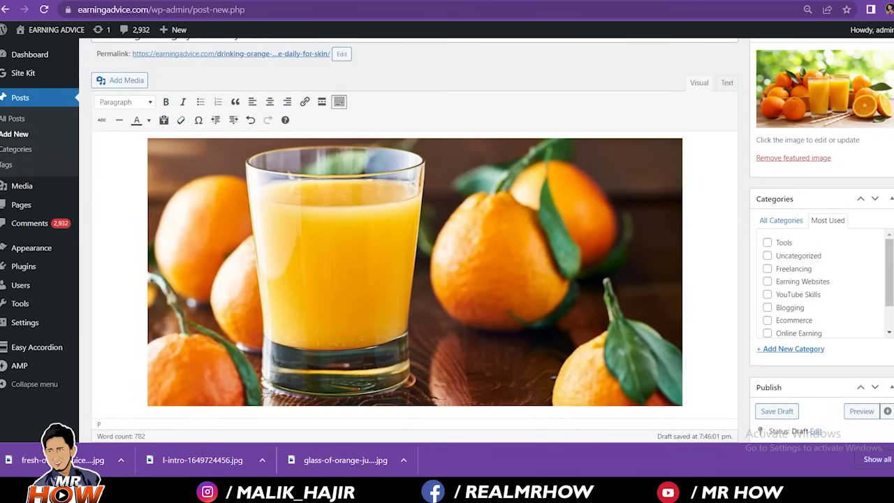
Make the line "Benefits of Drinking Orange Juice for Skin Health" bold
{"action": "scroll", "coordinate": [414, 279], "scroll_direction": "down", "scroll_amount": 3}
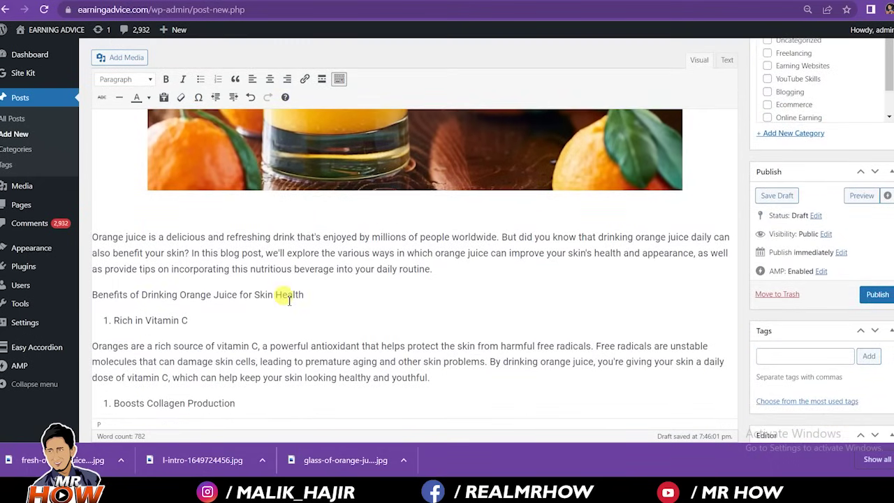
{"action": "mouse_move", "coordinate": [321, 298]}
{"action": "left_mouse_down"}
{"action": "mouse_move", "coordinate": [101, 293]}
{"action": "mouse_move", "coordinate": [91, 301]}
{"action": "left_mouse_up"}
{"action": "left_click", "coordinate": [166, 79]}
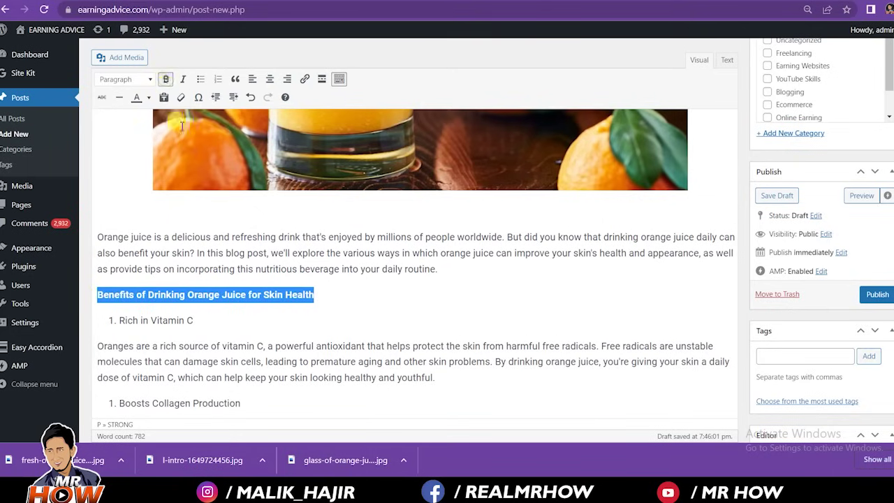
{"action": "left_click", "coordinate": [137, 363]}
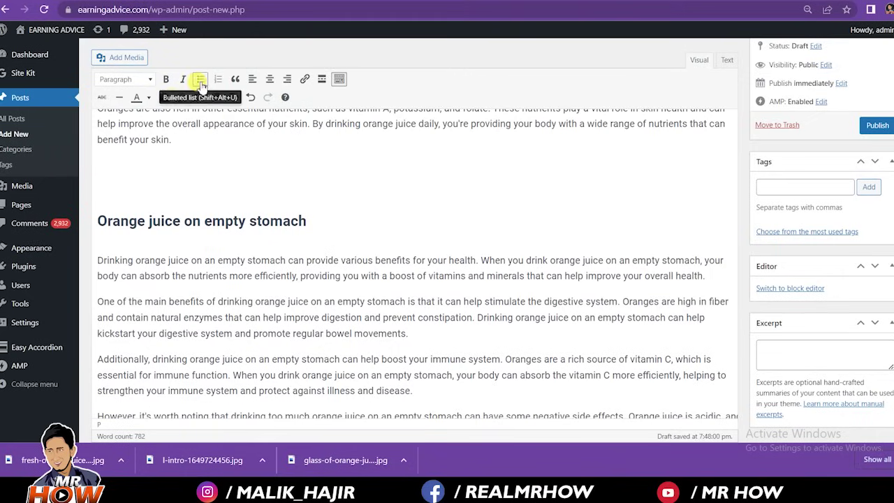
Insert the media library photo of an orange juice glass beside a bowl of oranges above the "Orange juice on empty stomach" heading
{"action": "left_click", "coordinate": [126, 57]}
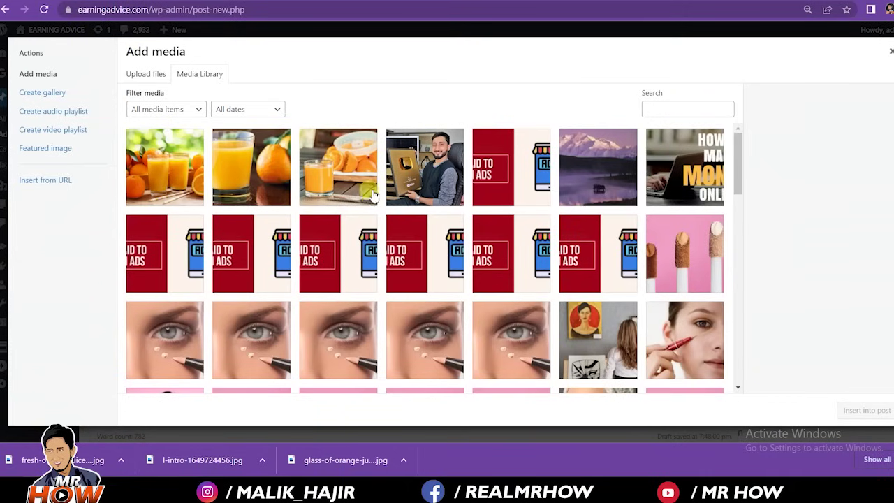
{"action": "left_click", "coordinate": [338, 168]}
{"action": "left_click", "coordinate": [860, 410]}
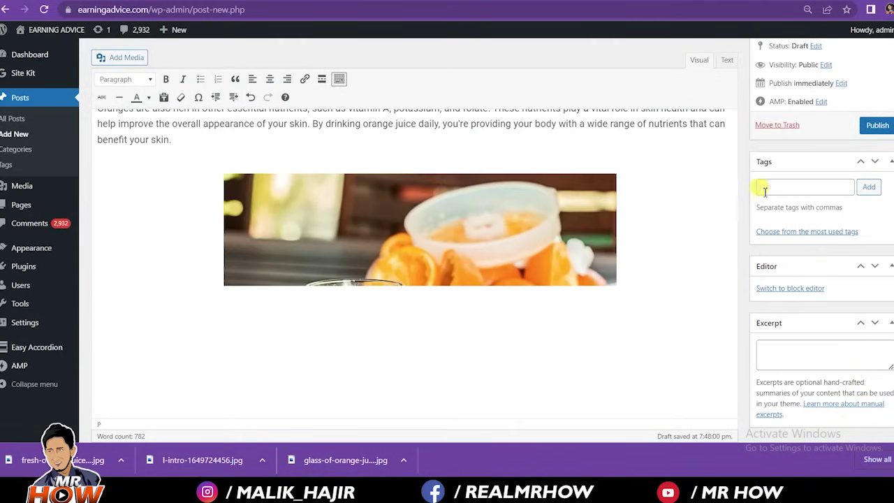
{"action": "scroll", "coordinate": [415, 266], "scroll_direction": "down", "scroll_amount": 20}
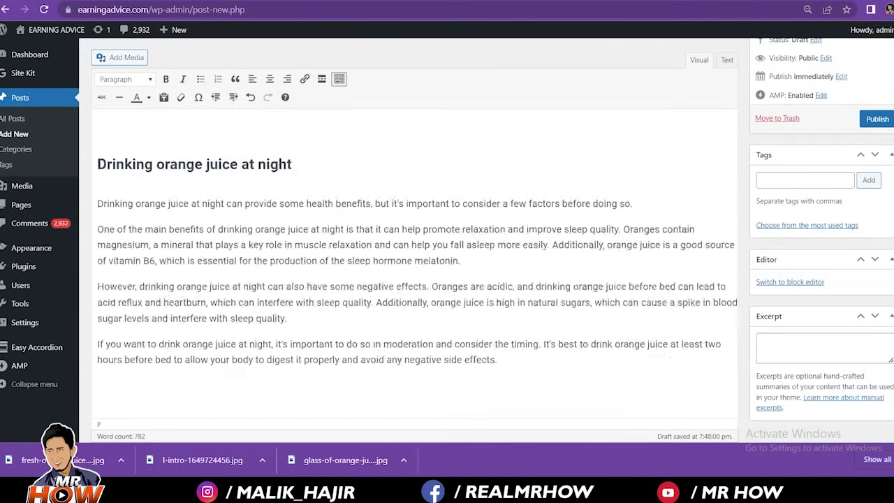